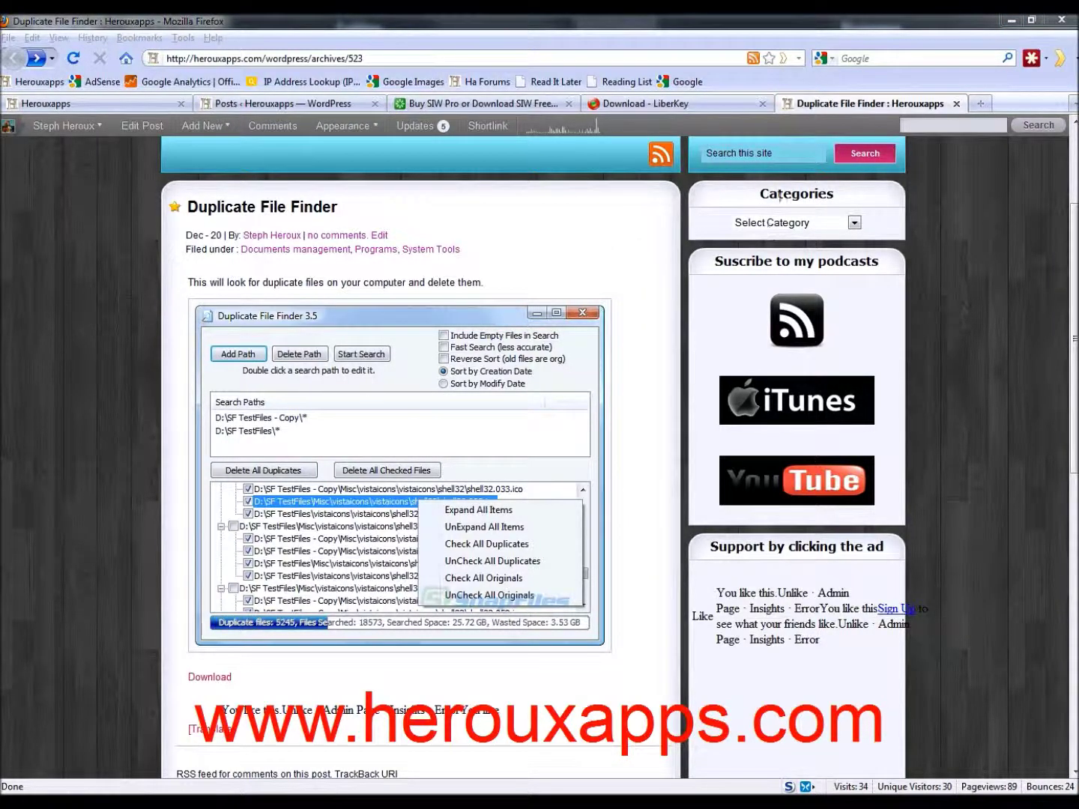
Minimize the browser and open the desktop test document in Word to check it, then close it
click(768, 155)
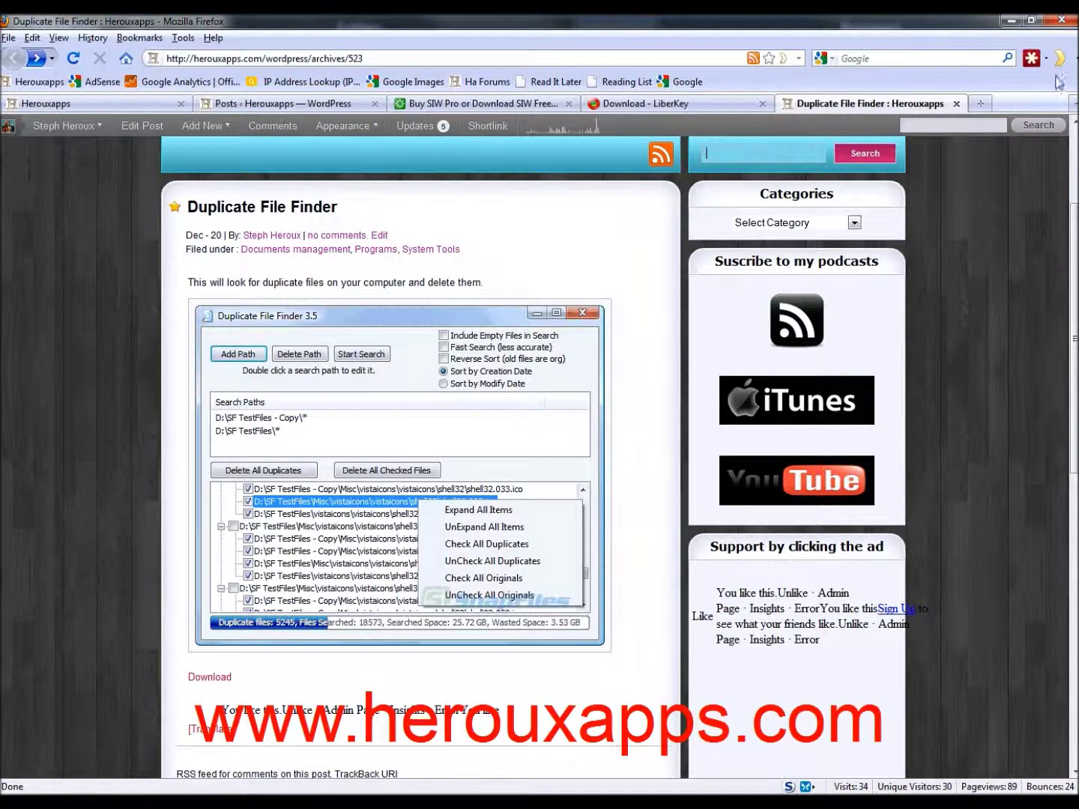
click(1011, 20)
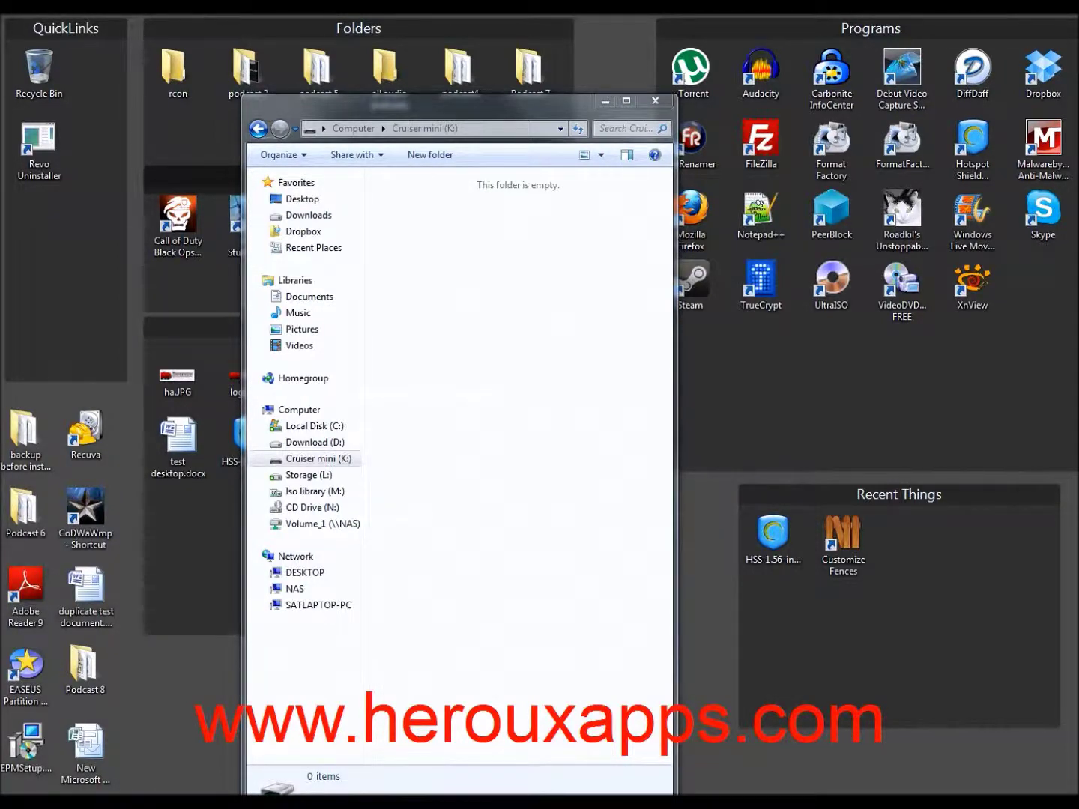
drag(471, 102, 733, 387)
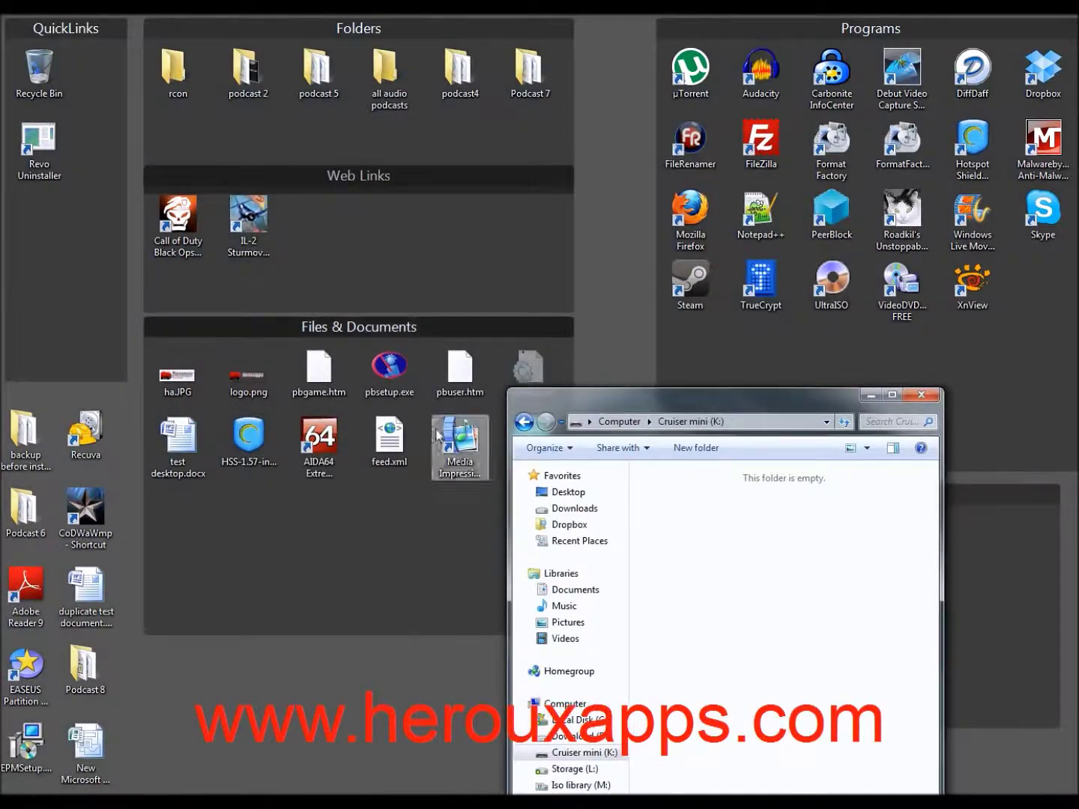
click(93, 590)
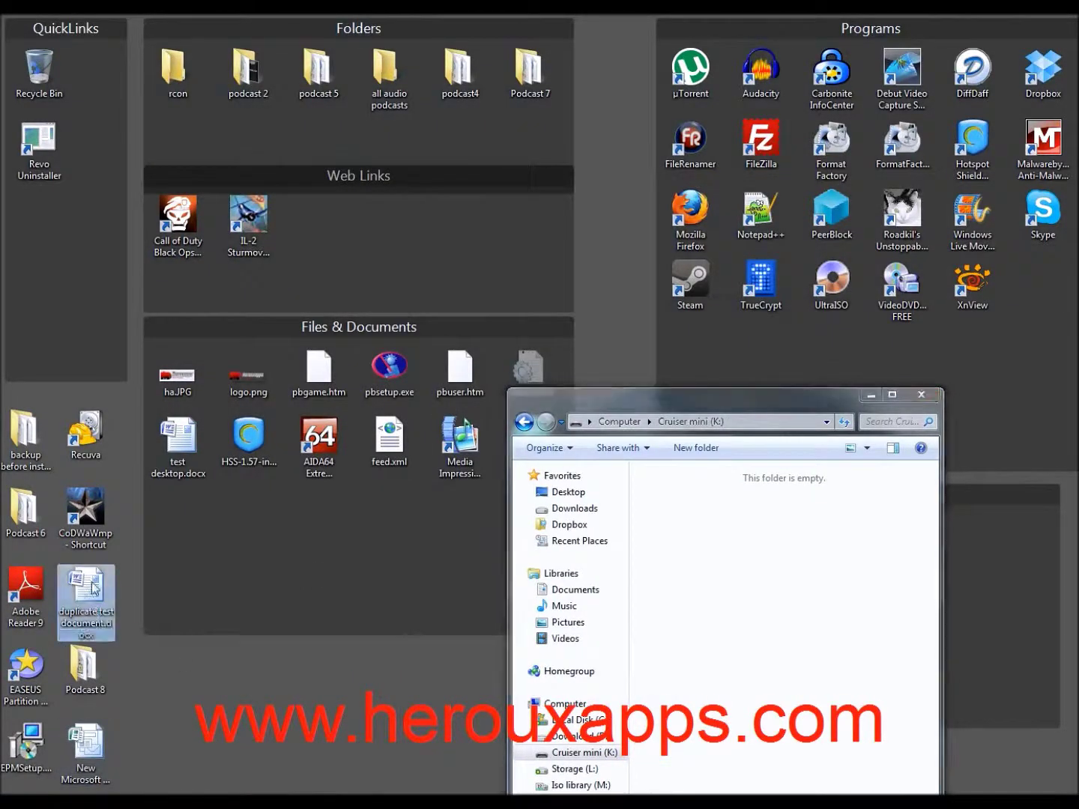
double_click(92, 590)
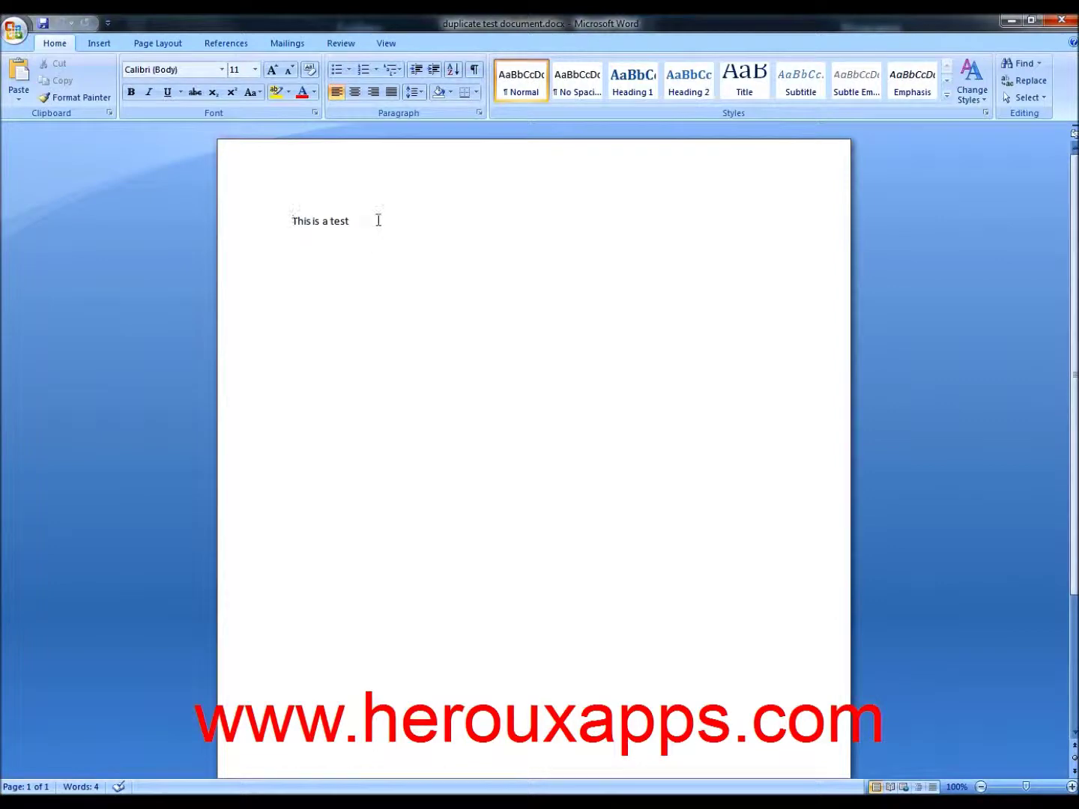
click(1067, 23)
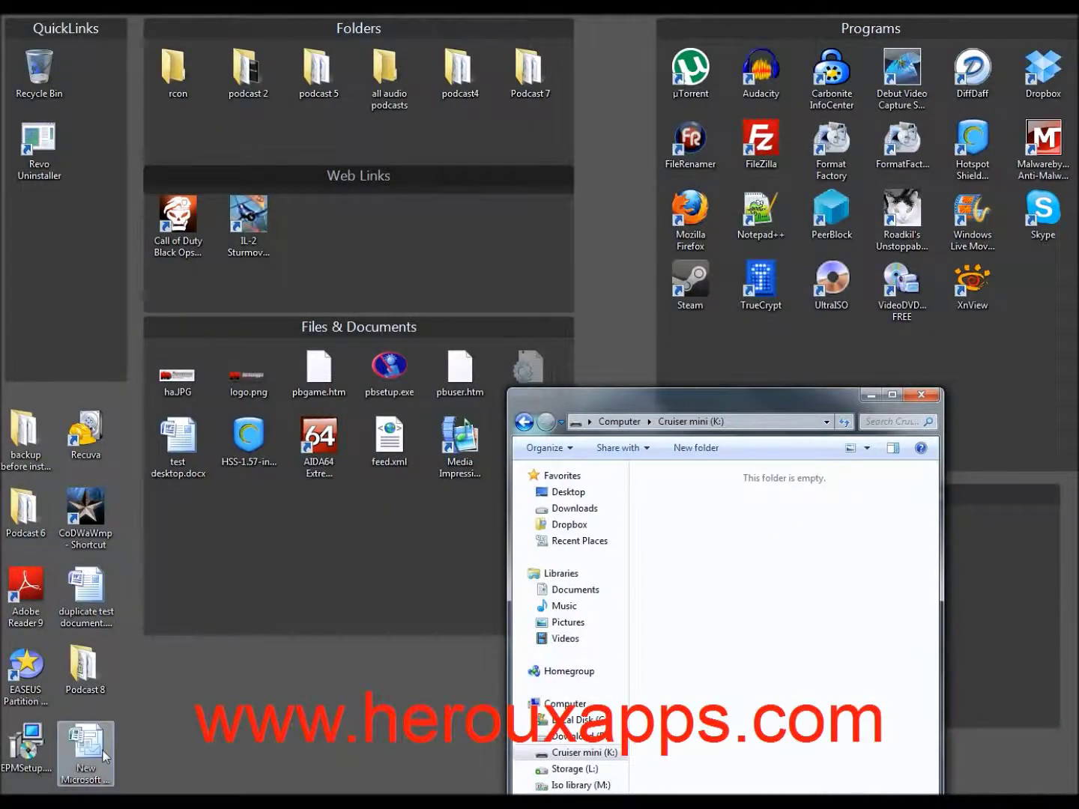
Copy duplicate test document.docx onto the Cruiser mini (K:) drive and close the drive window
drag(104, 757, 825, 603)
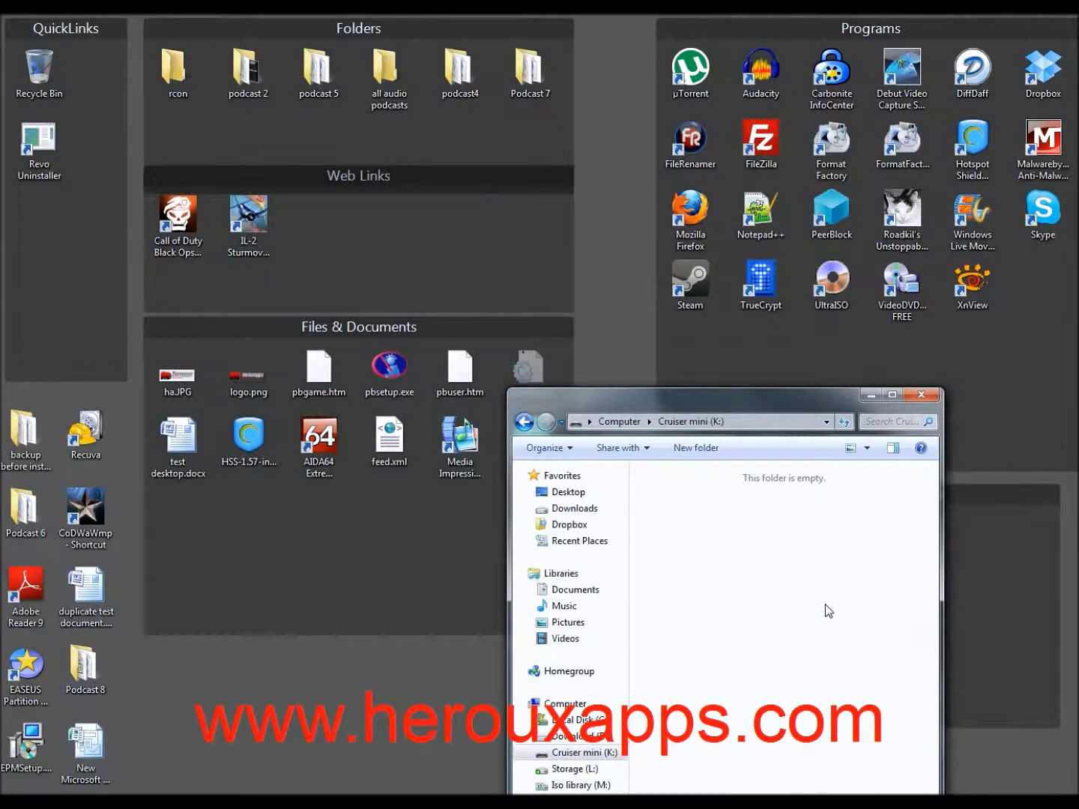
drag(727, 405, 492, 362)
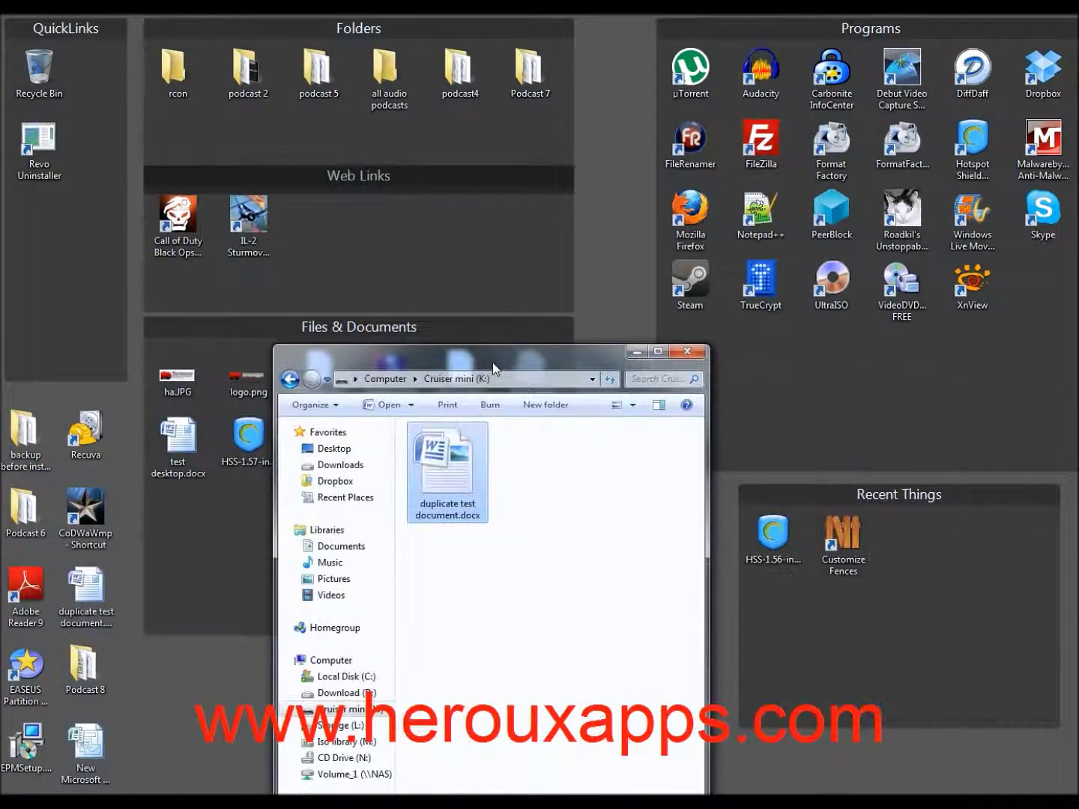
click(577, 543)
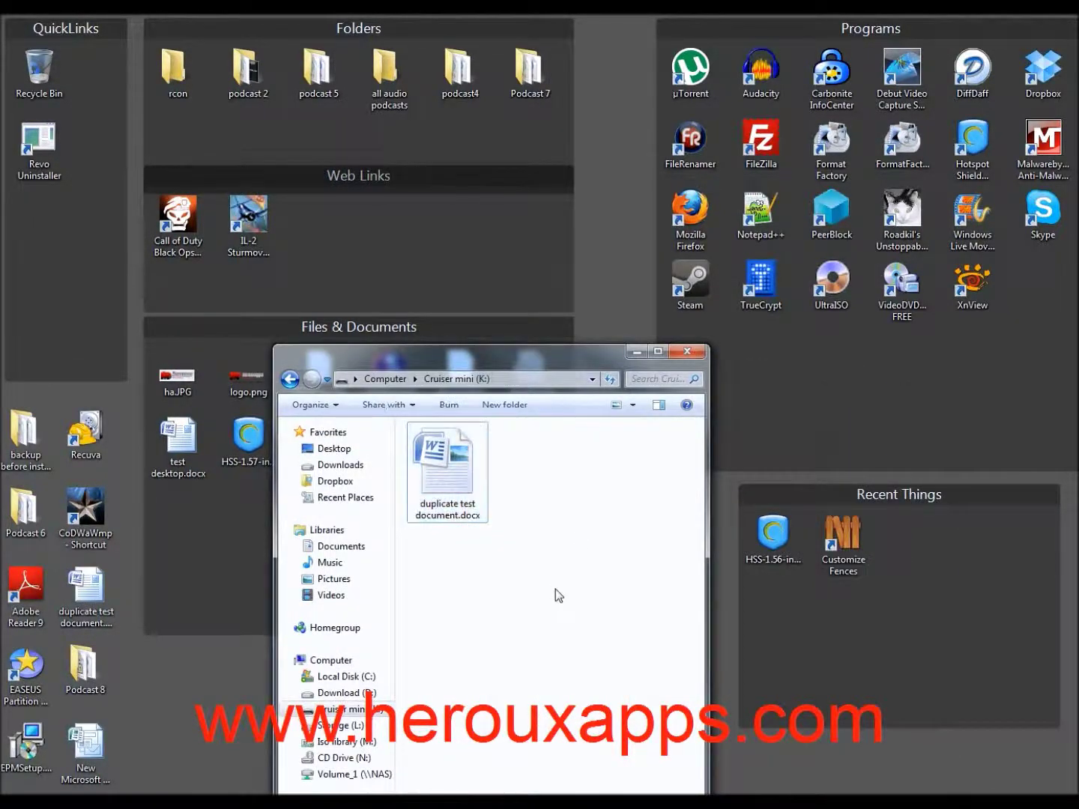
click(681, 357)
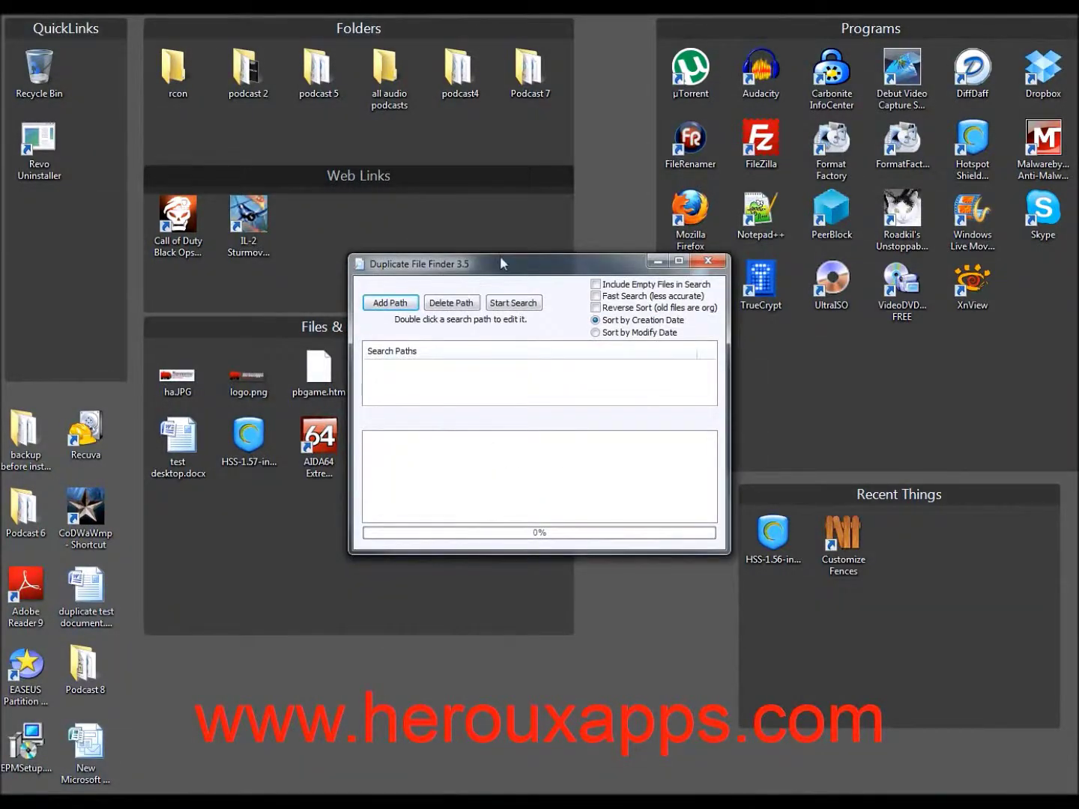
Enlarge the Duplicate File Finder window and add the Desktop folder as a search path
drag(499, 256, 343, 198)
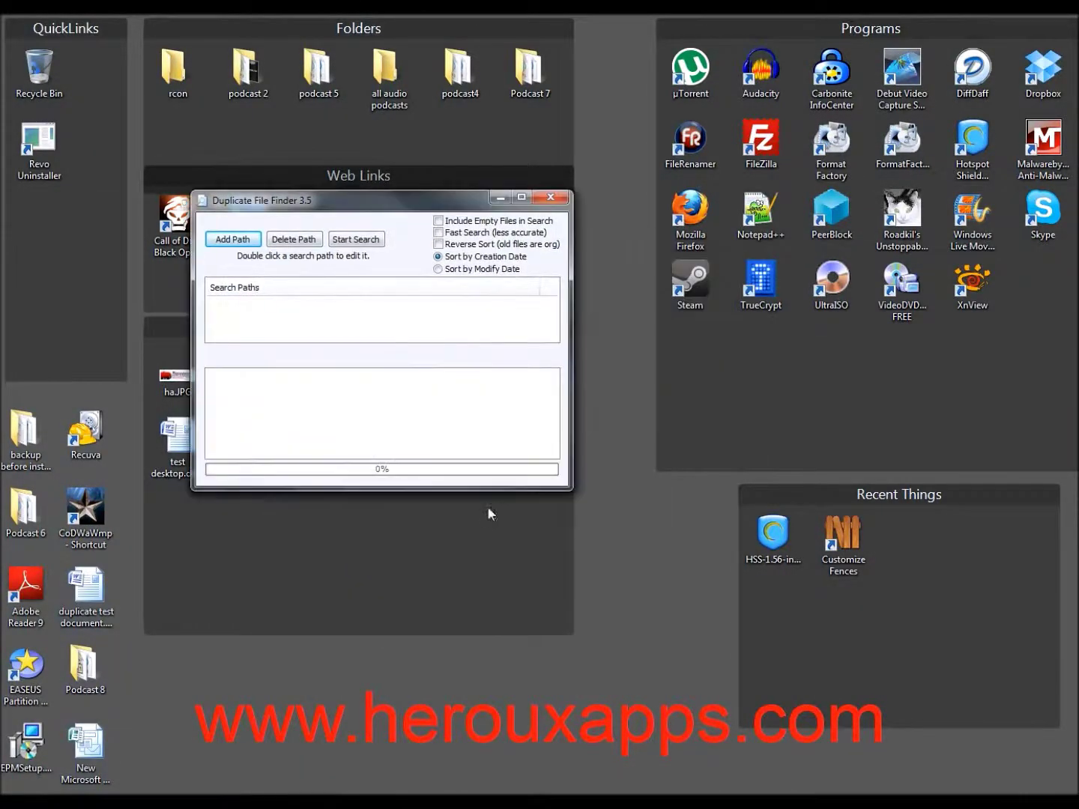
drag(571, 489, 839, 742)
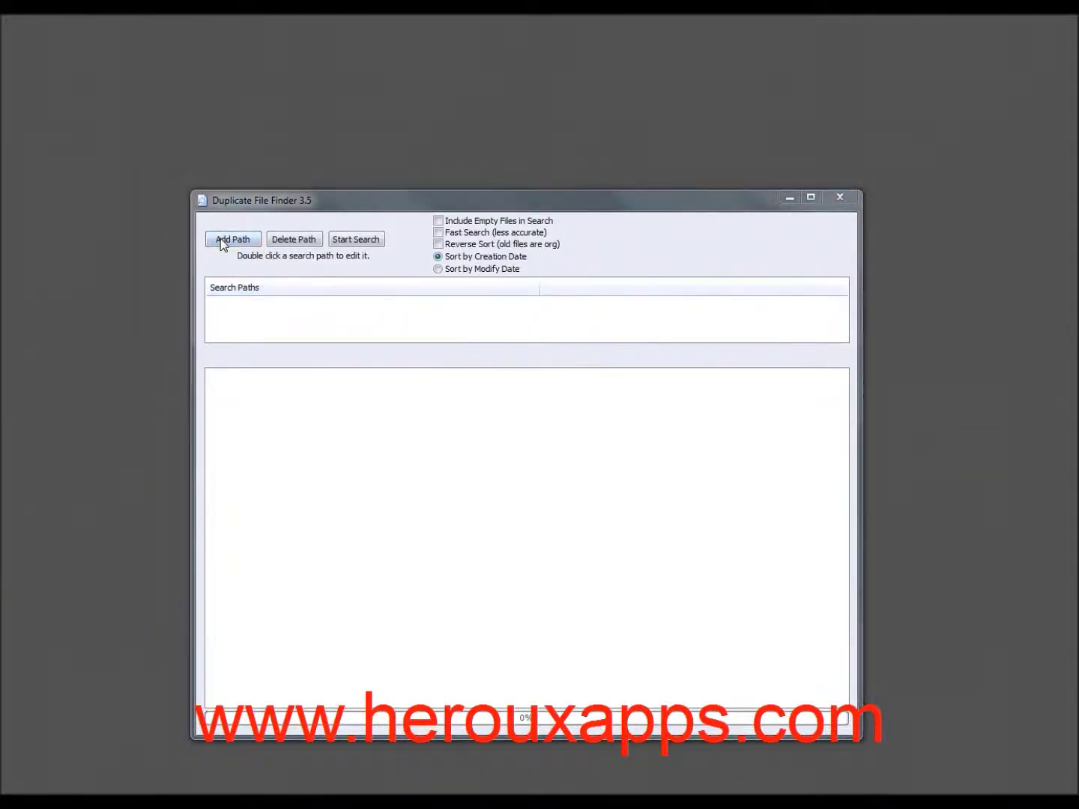
click(222, 242)
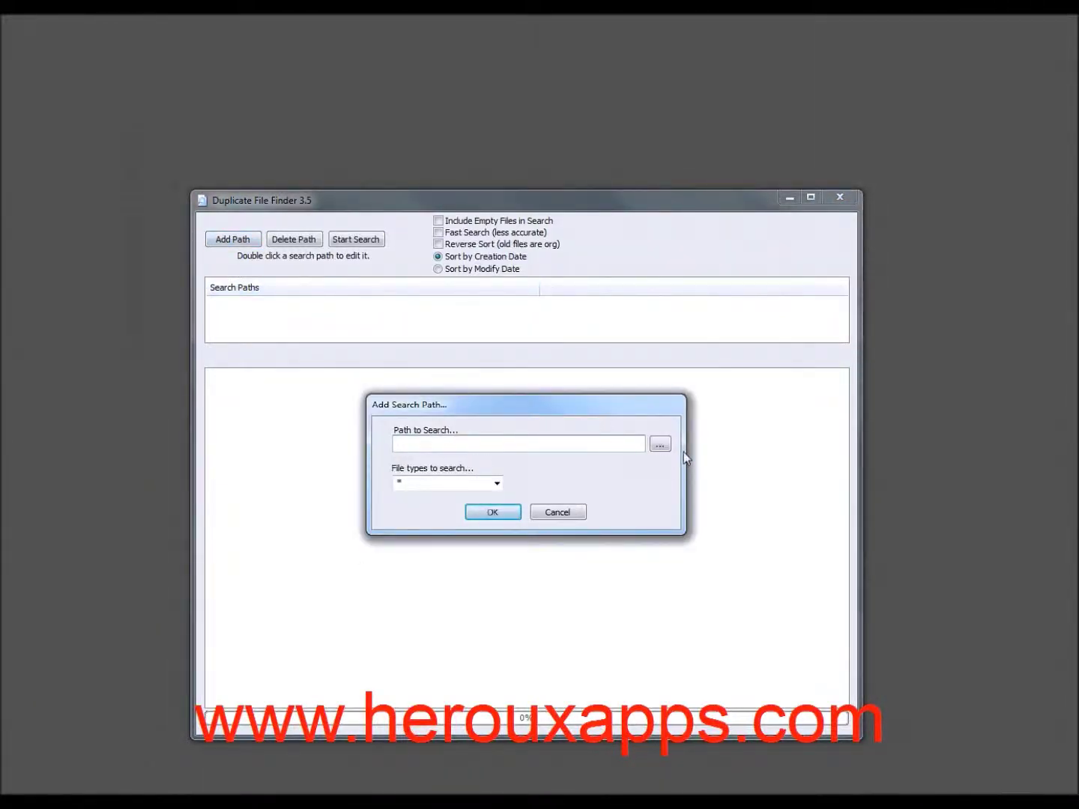
click(659, 446)
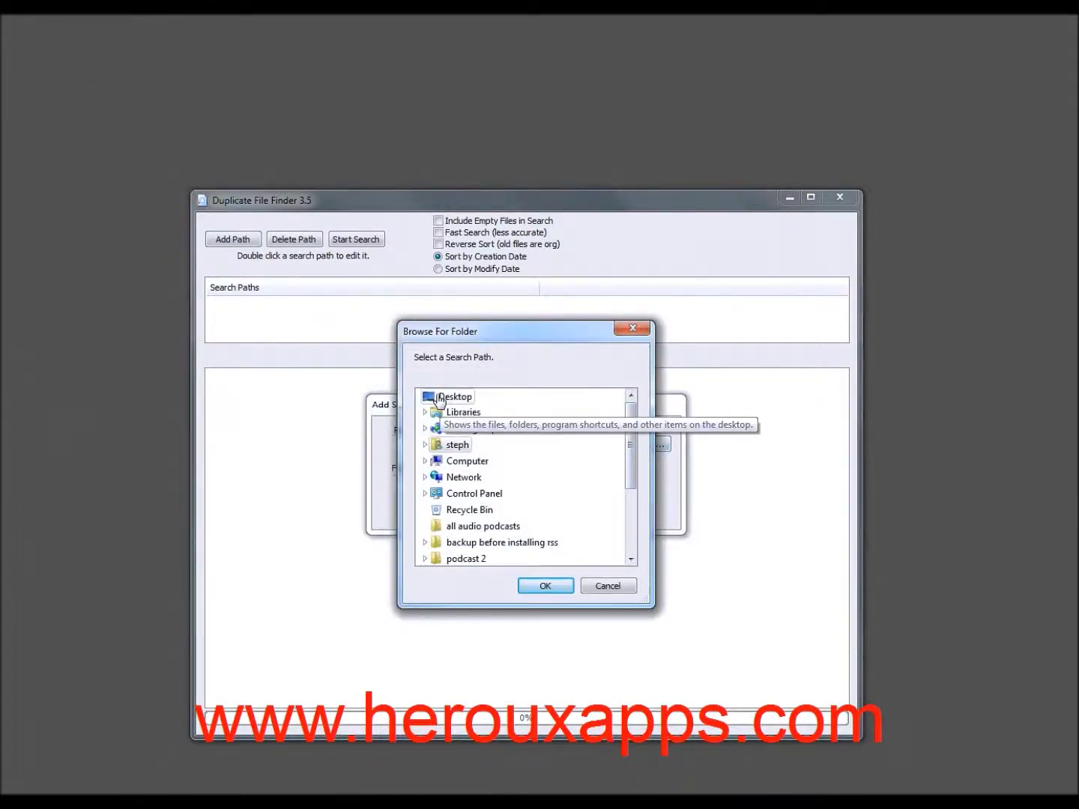
click(439, 397)
click(546, 586)
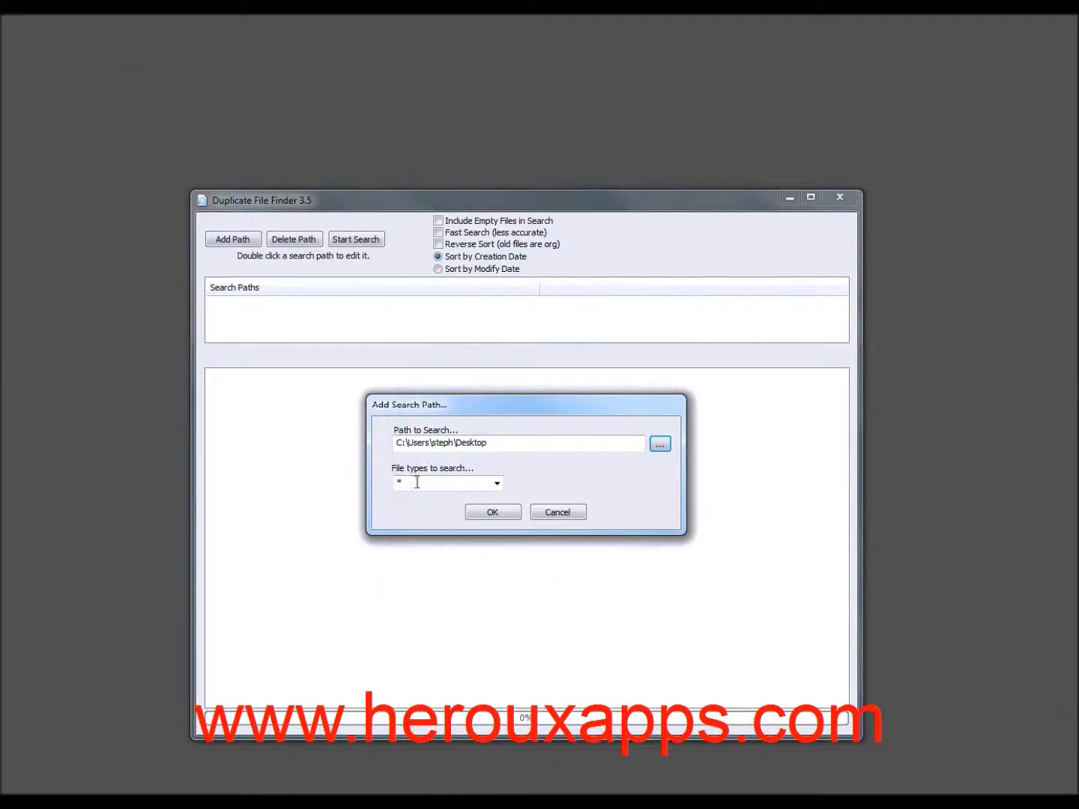
click(510, 513)
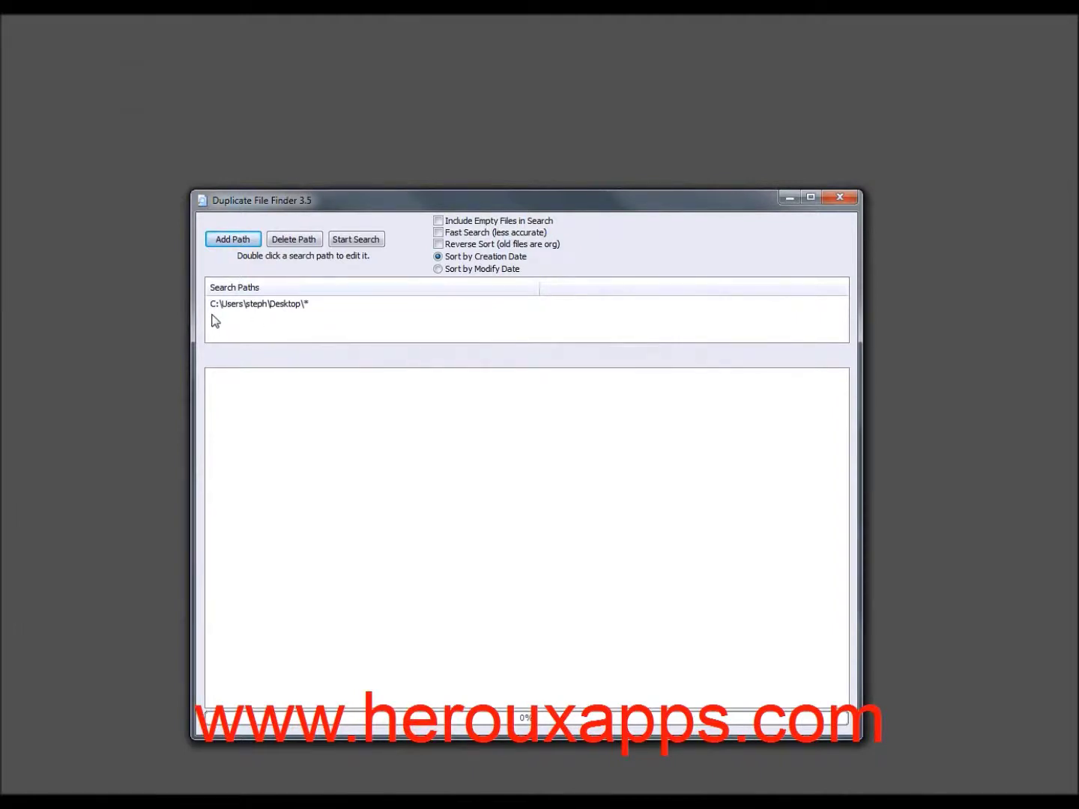
click(230, 241)
Add the Cruiser mini (K:) drive as a second search path (K:\*) and run the search
click(660, 446)
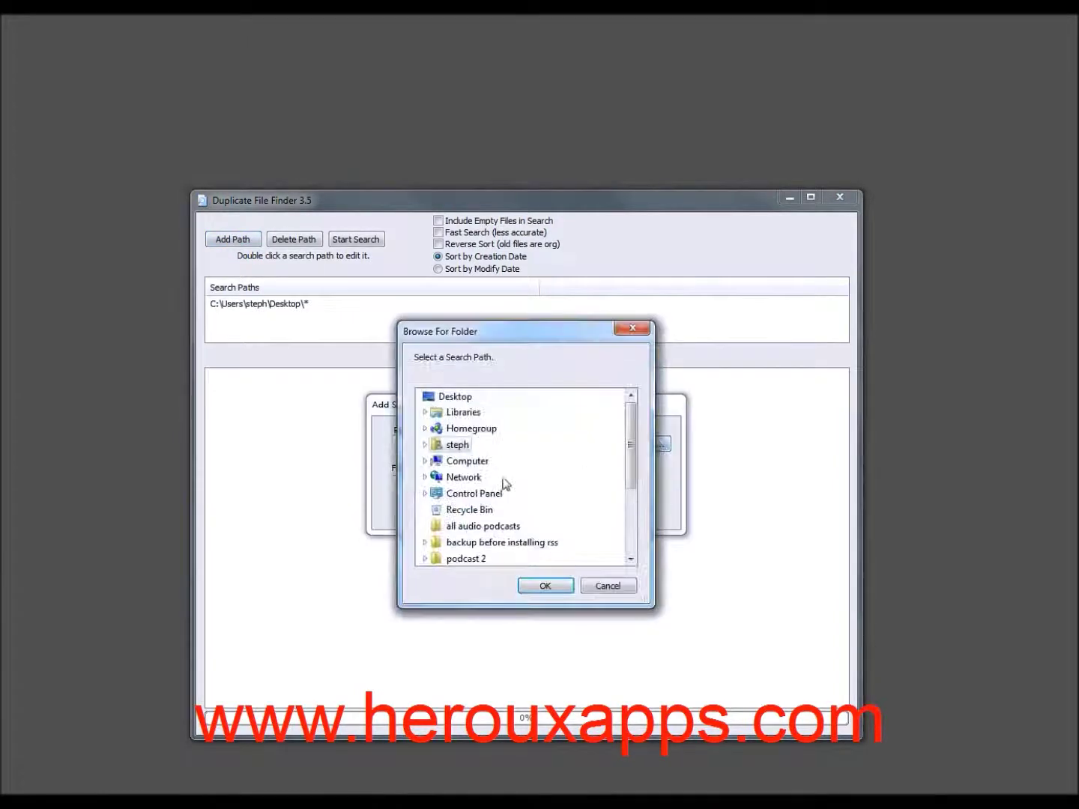
double_click(462, 461)
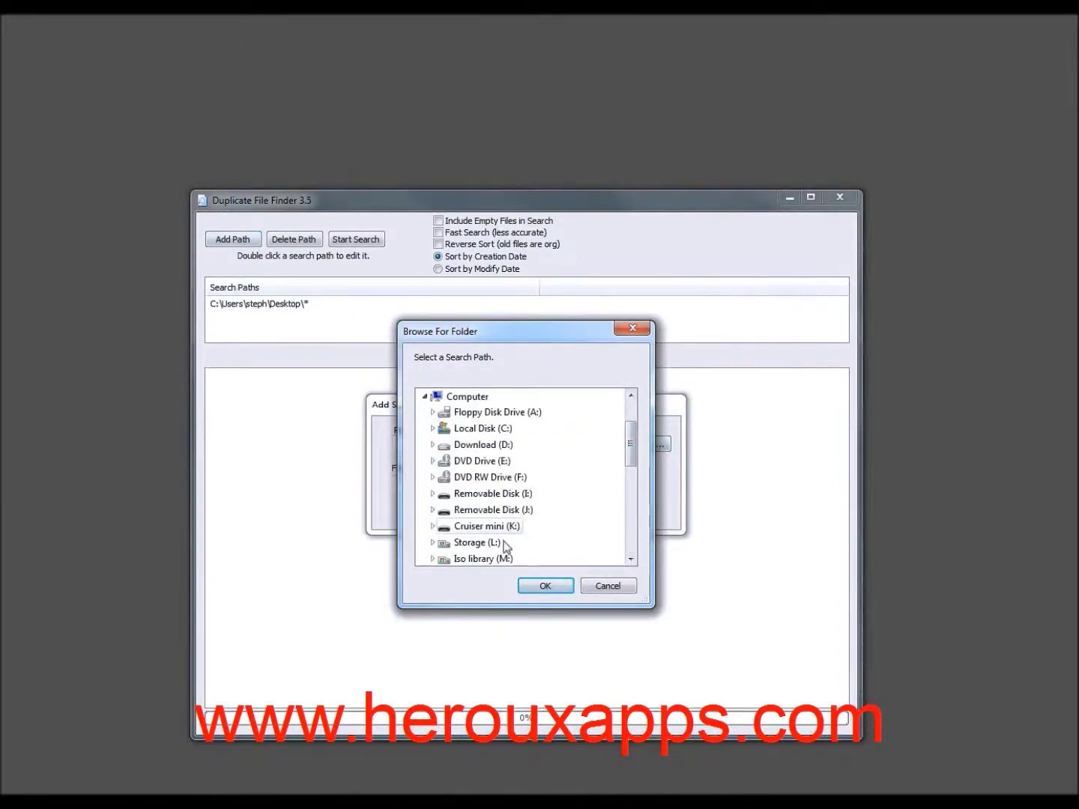
click(483, 526)
click(546, 586)
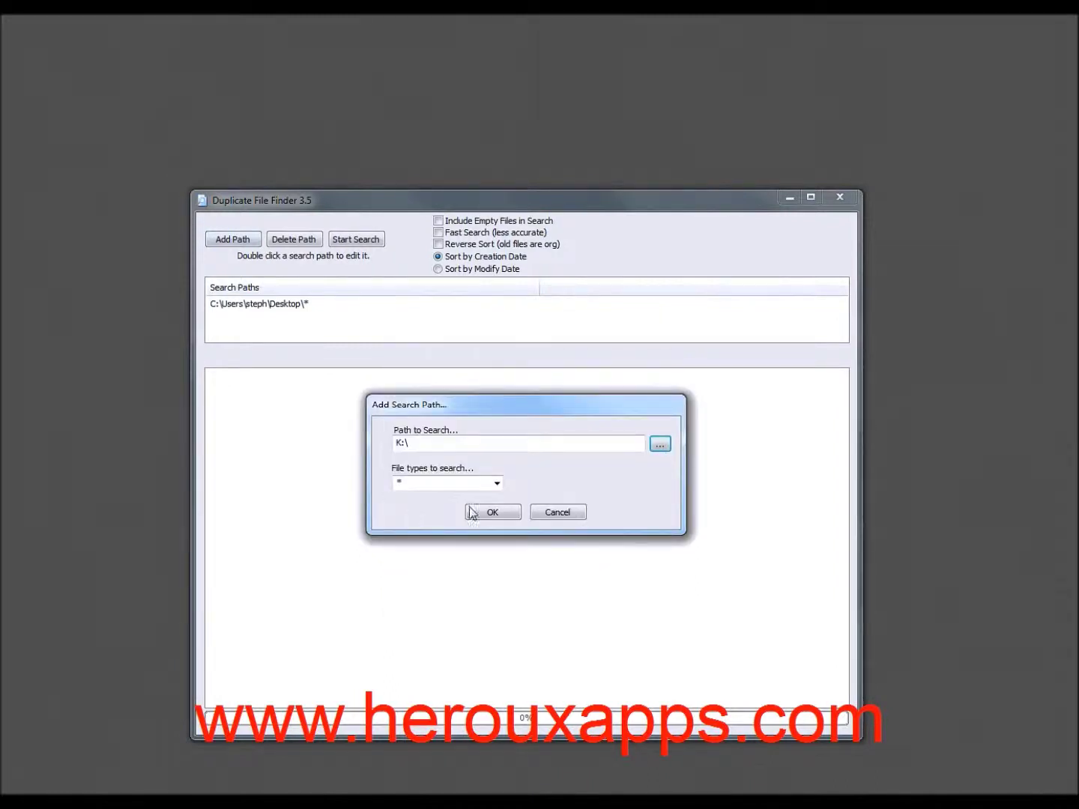
click(493, 512)
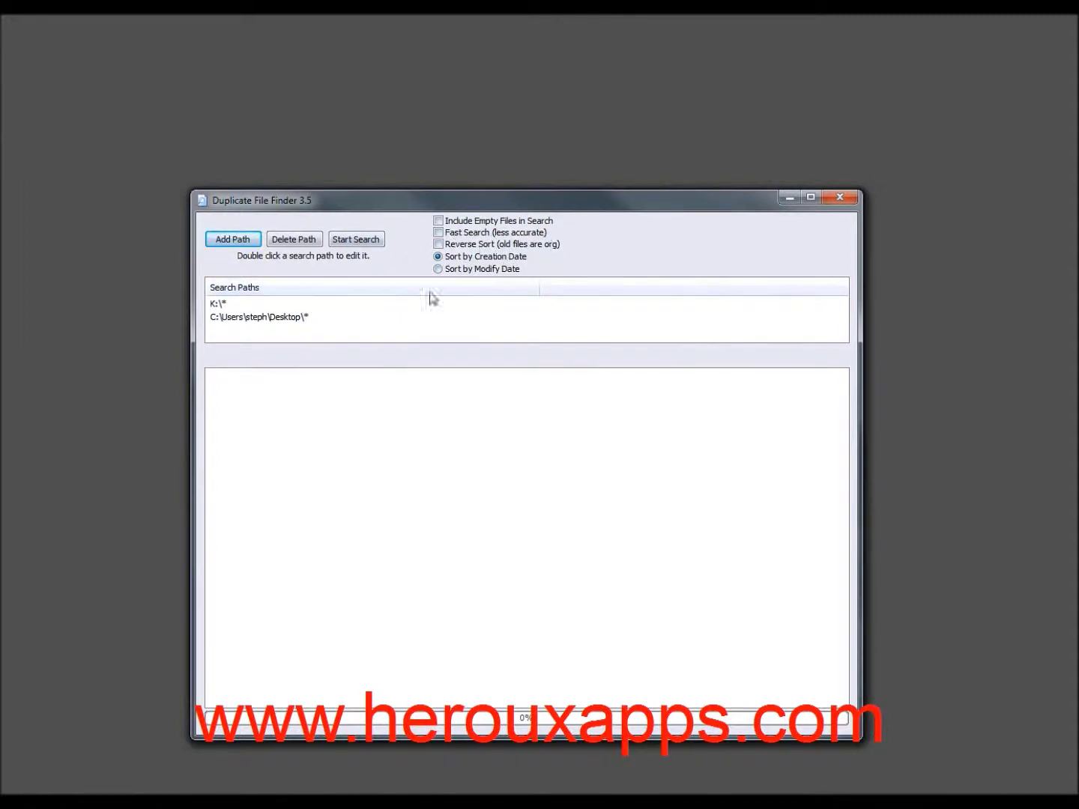
click(360, 241)
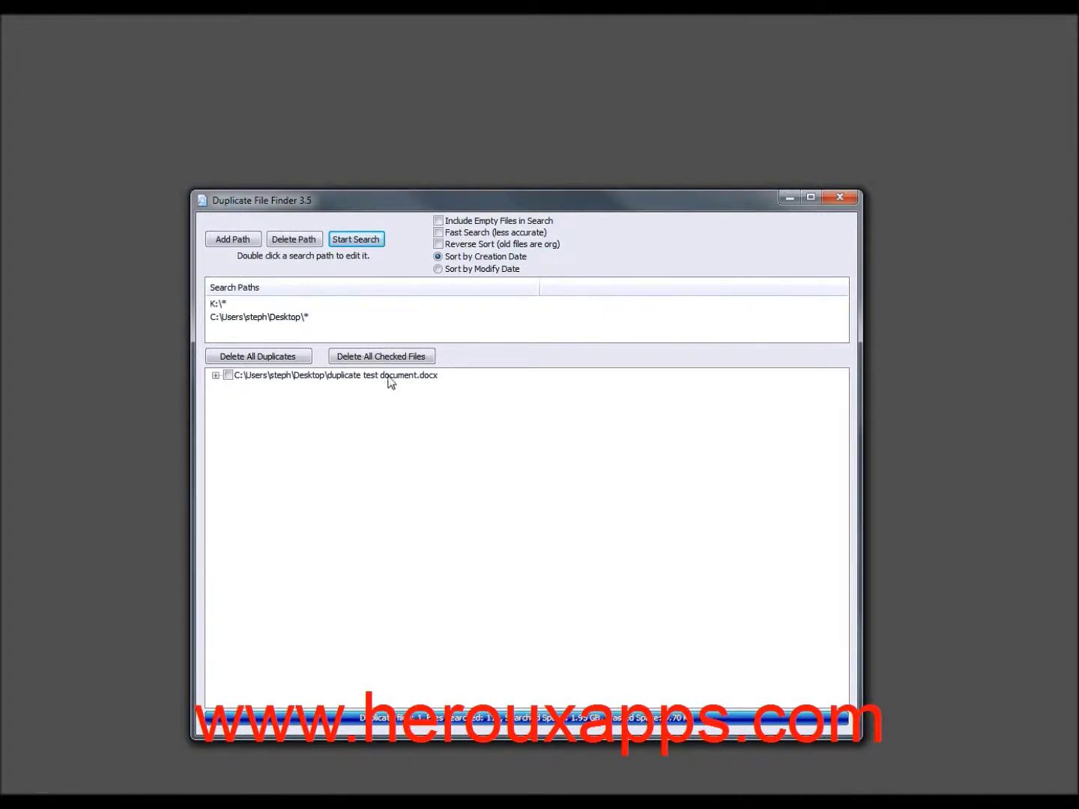
Permanently delete the K:\ copy of duplicate test document.docx, then minimize the finder
click(216, 375)
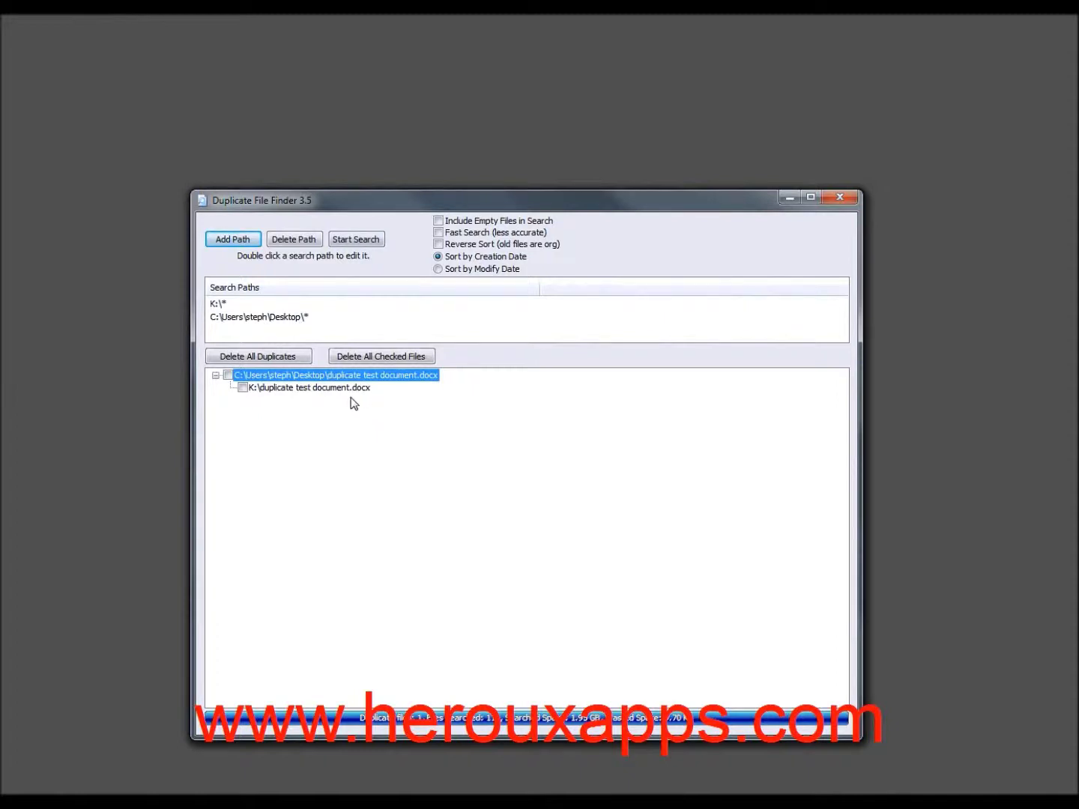
click(215, 375)
click(232, 361)
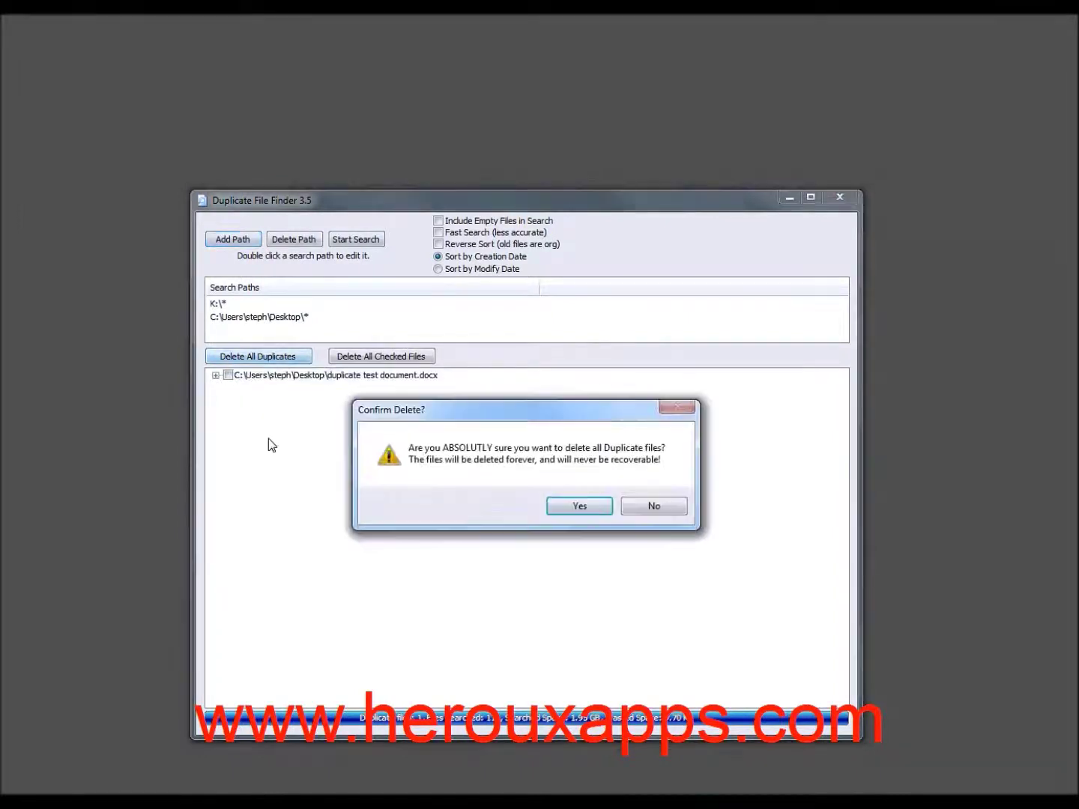
click(573, 508)
click(526, 514)
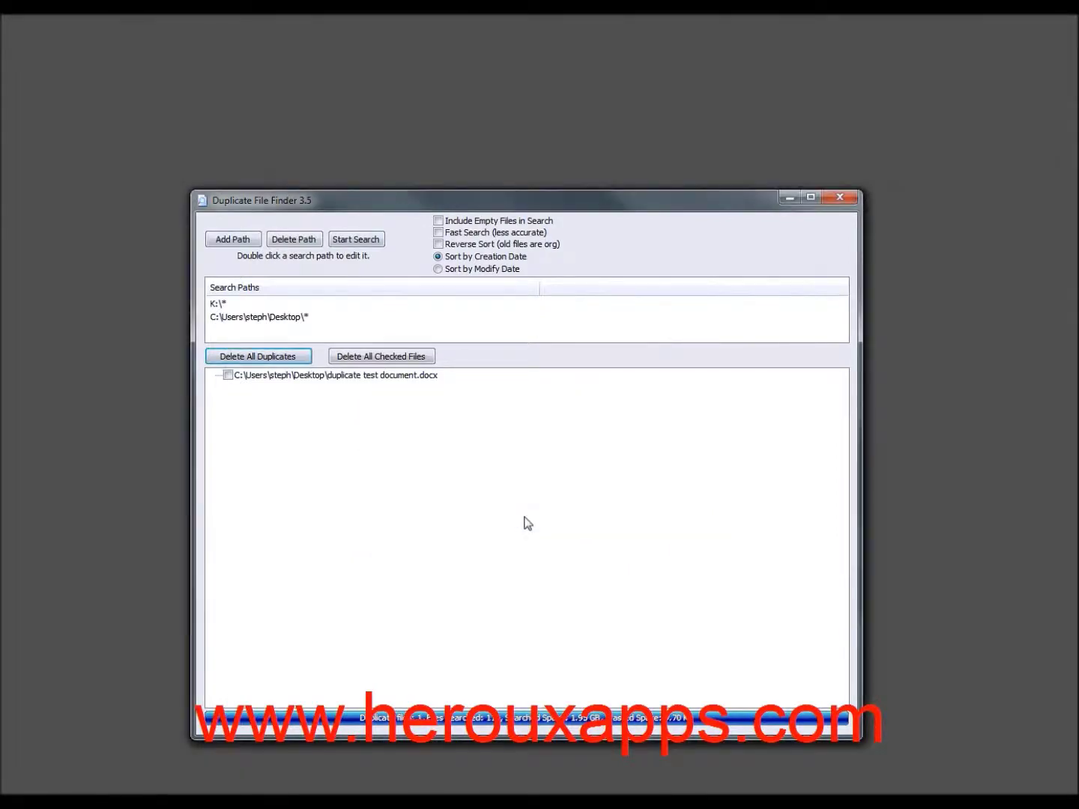
click(790, 197)
Copy duplicate test document.docx from the desktop onto Cruiser mini (K:) and open that copy
double_click(442, 528)
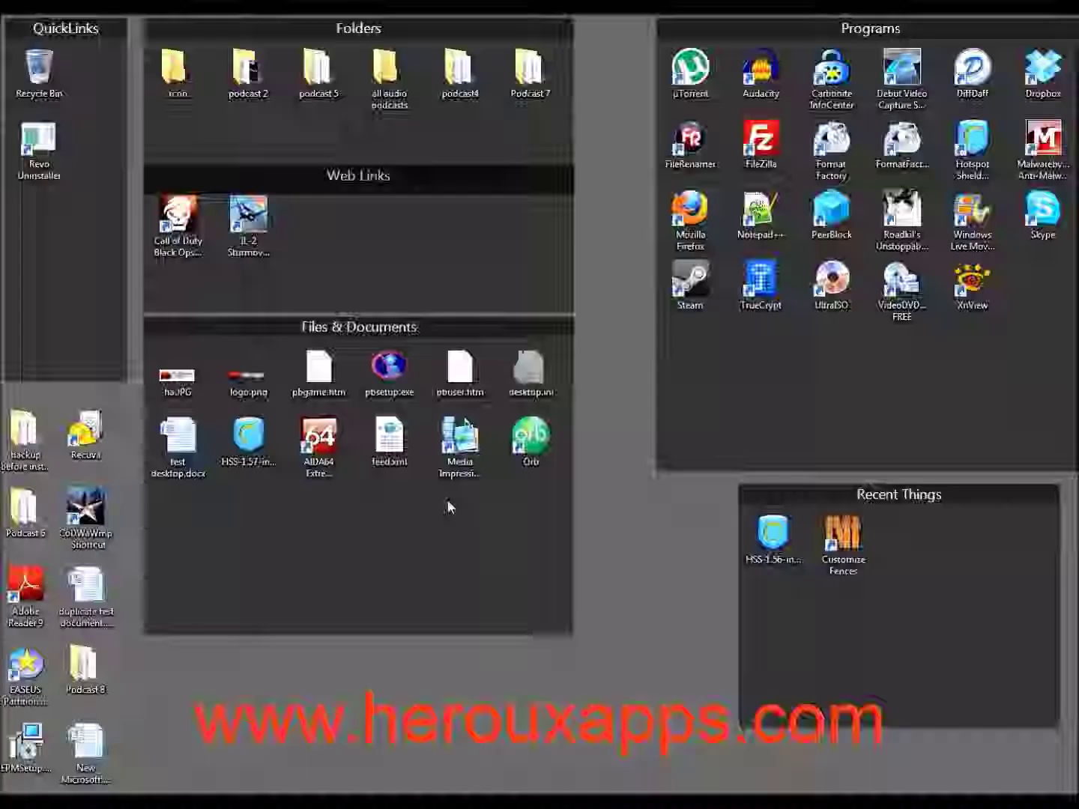
key(super)
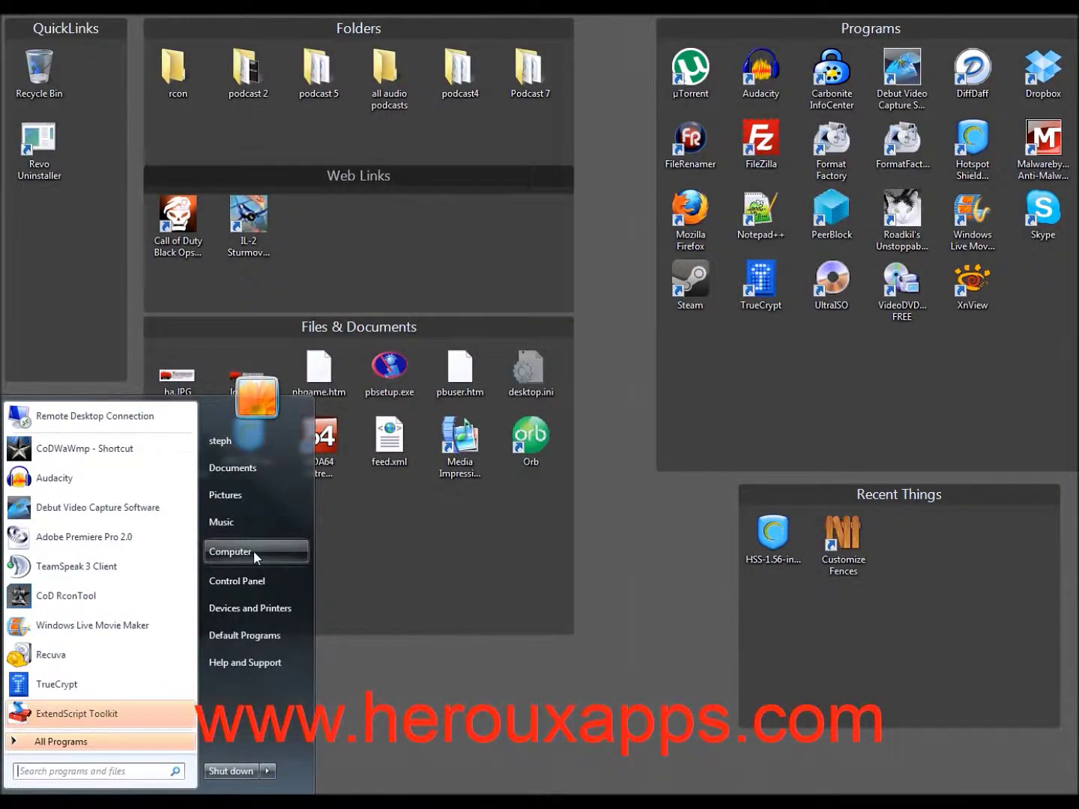
click(253, 551)
double_click(480, 607)
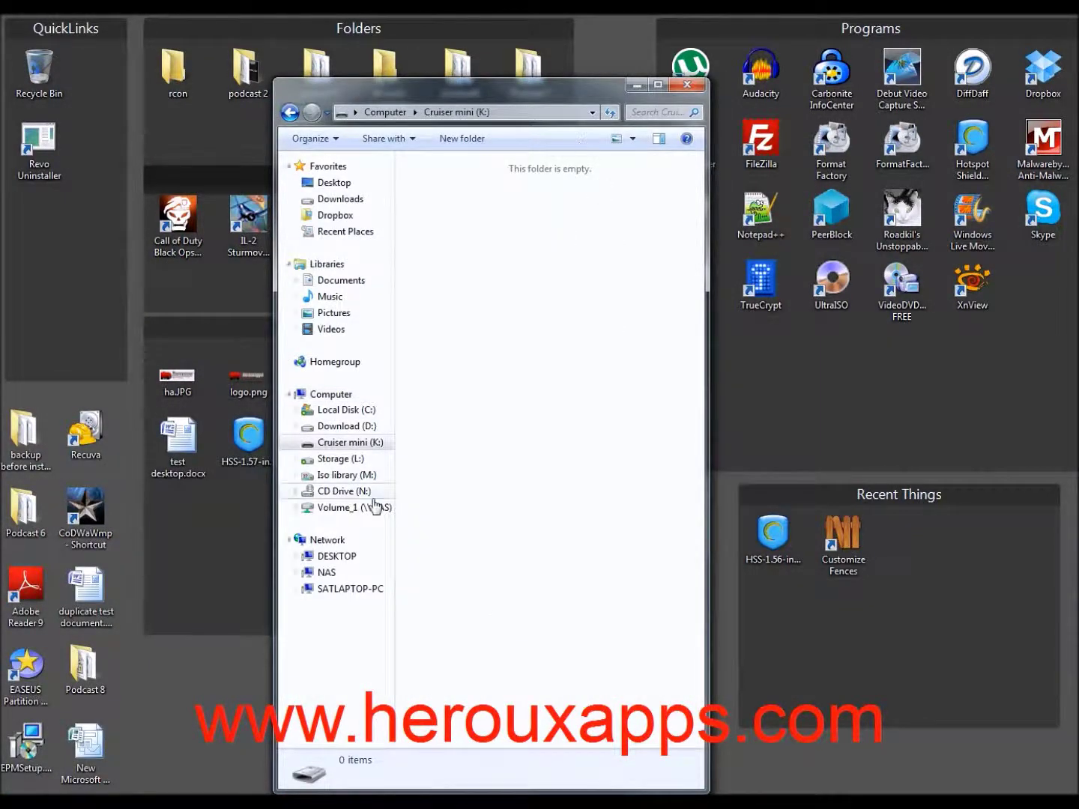
drag(84, 592, 458, 412)
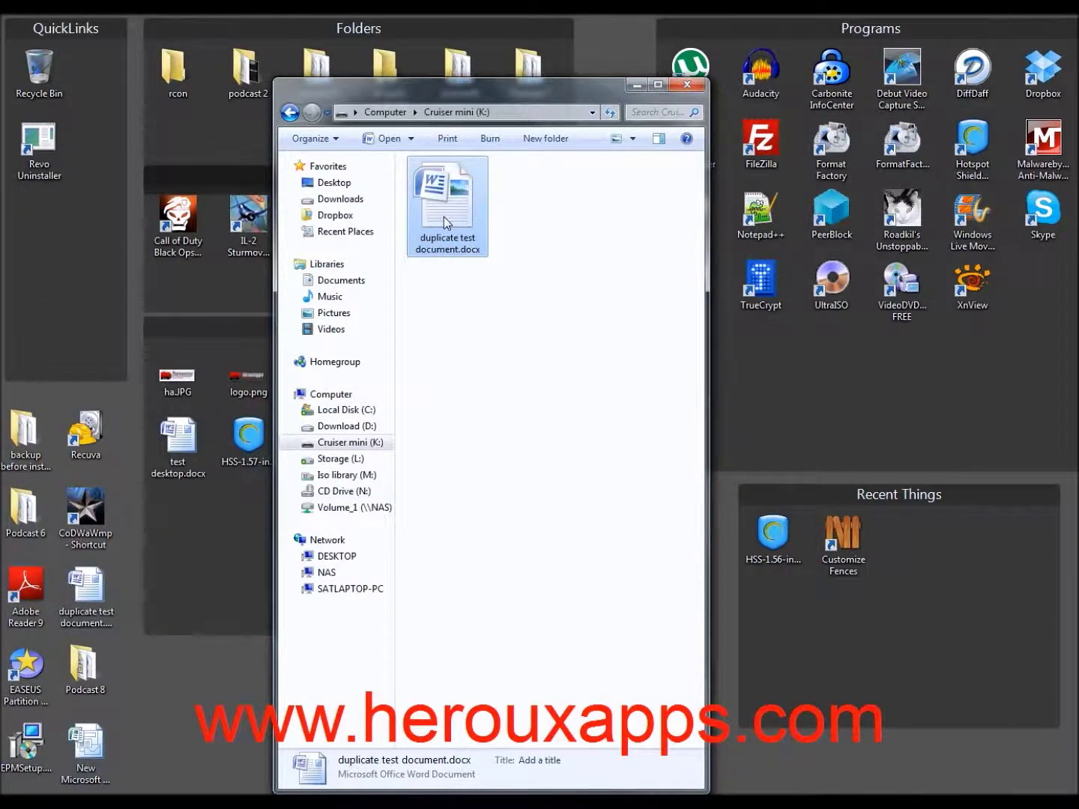
double_click(443, 216)
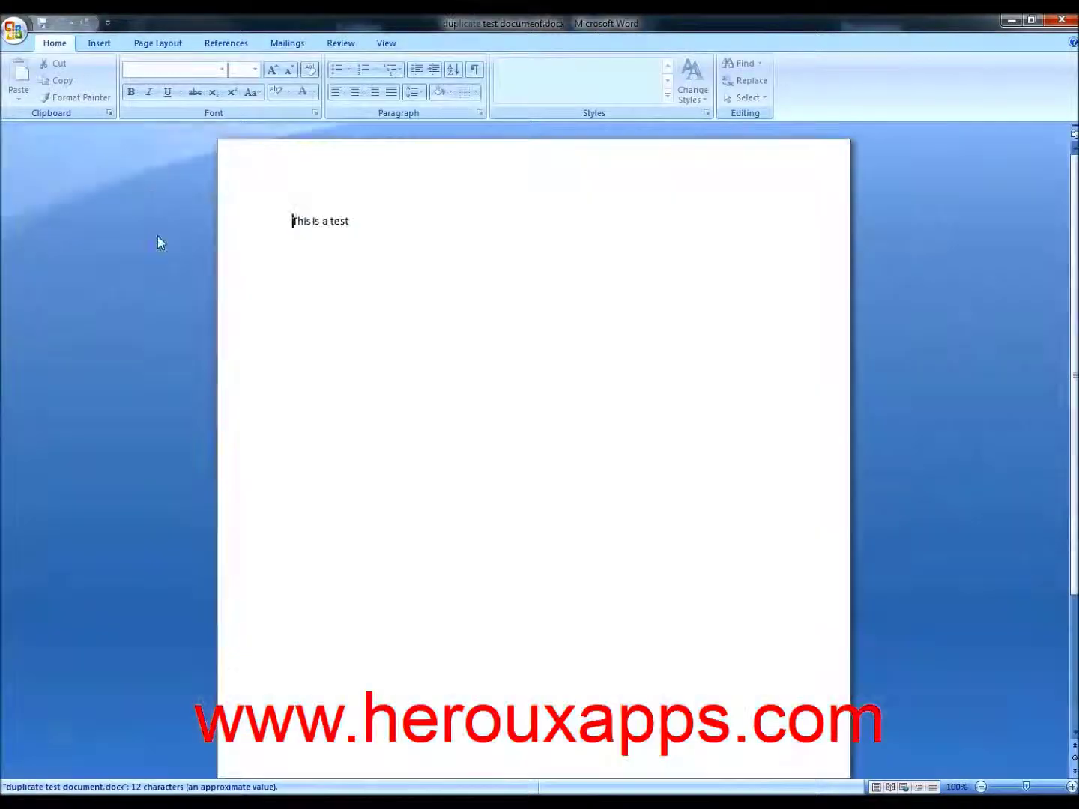
Append '2gsefgfgsgsdfgsdg' after 'This is a test', save the document, and close Word
click(387, 223)
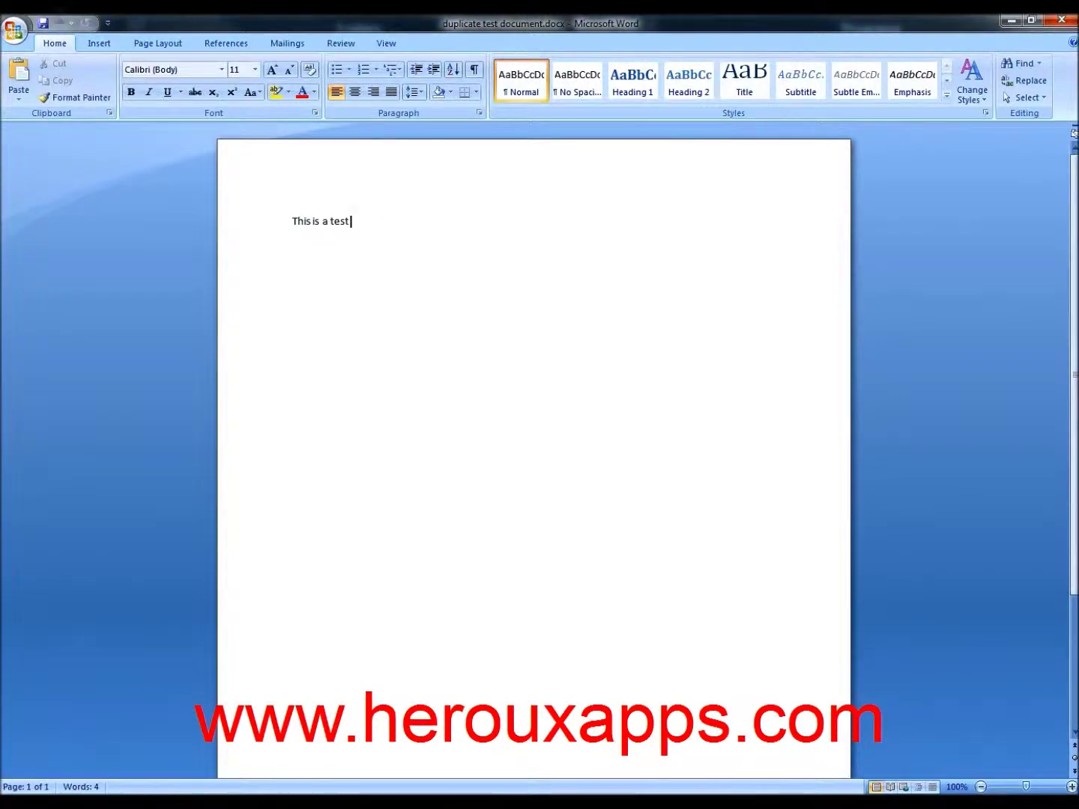
text(2gsefgfgsgsdfgsdg)
click(42, 23)
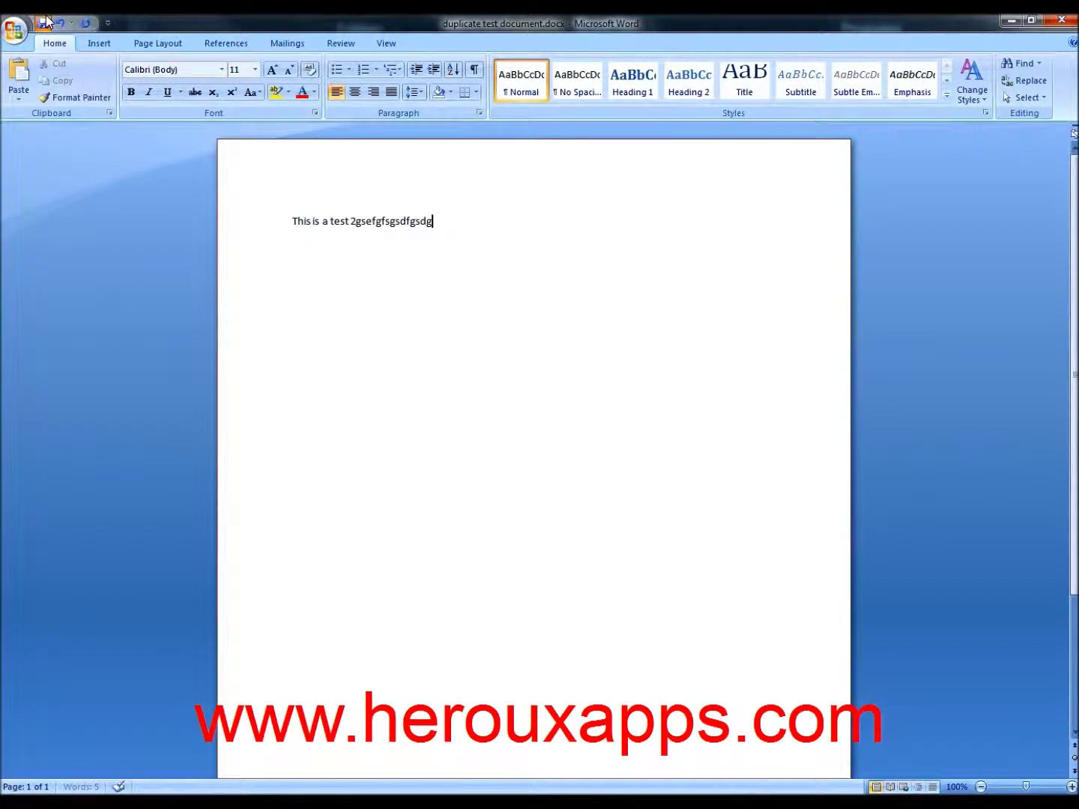
click(1063, 19)
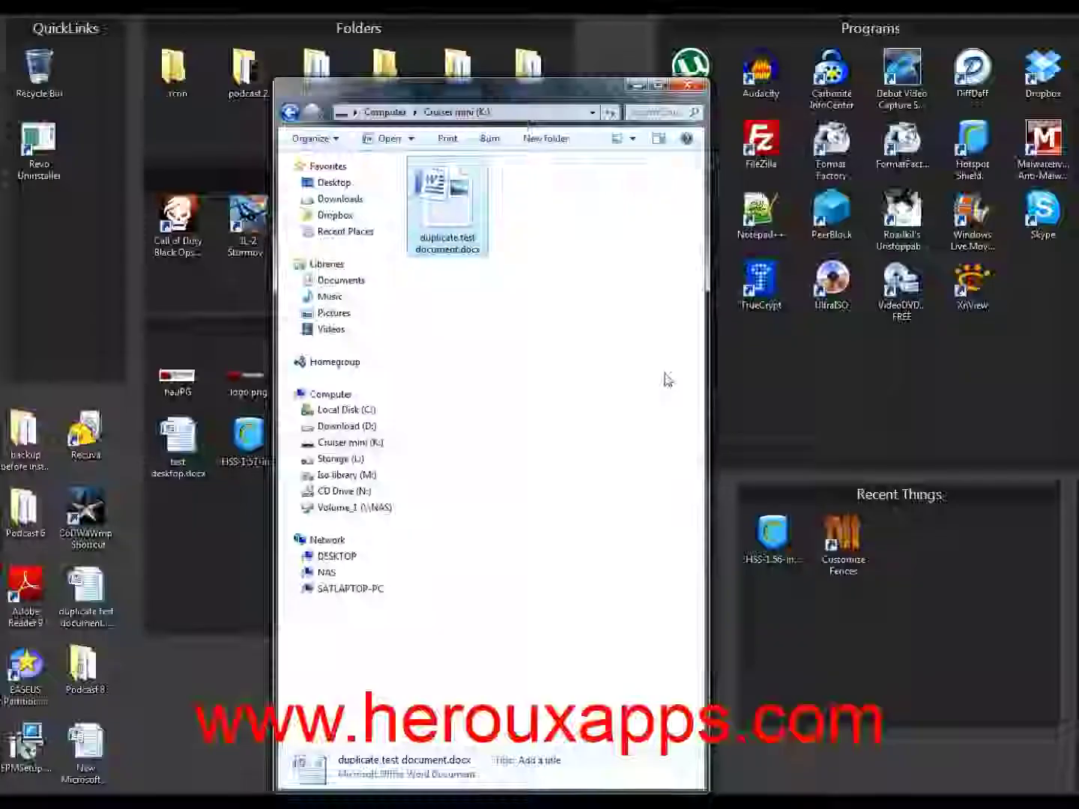
Close the drive window, maximize the finder, and add the Desktop as a search path
click(686, 85)
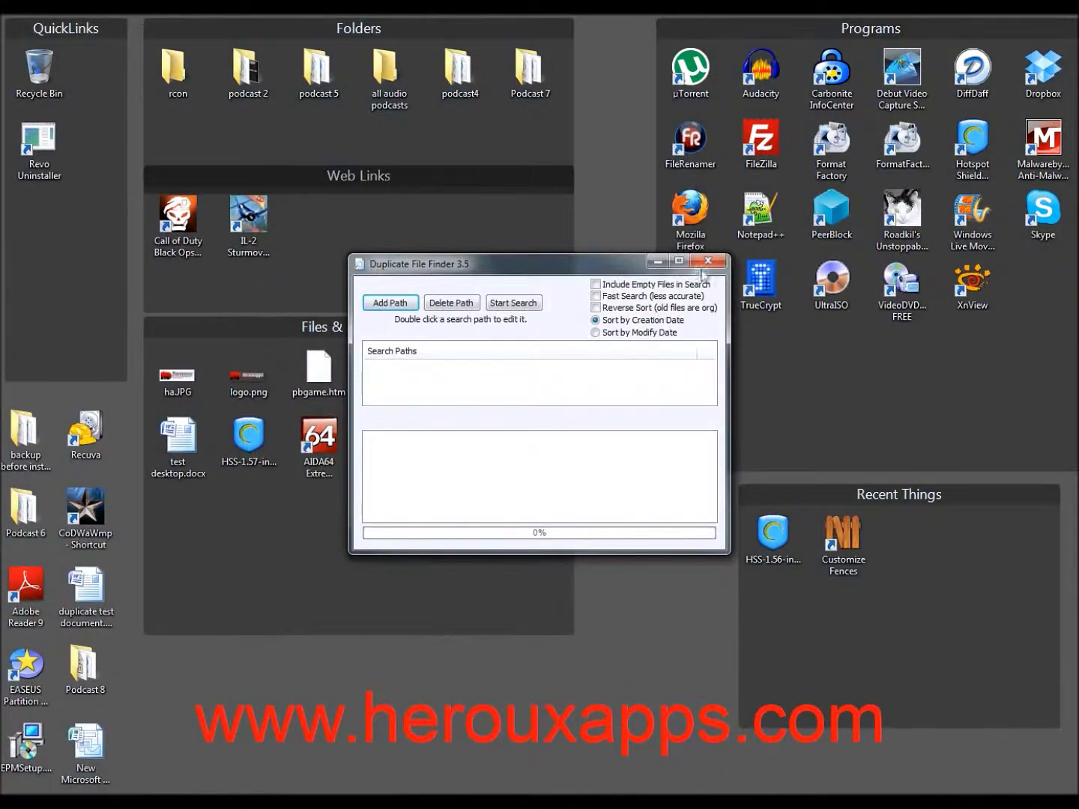
click(679, 260)
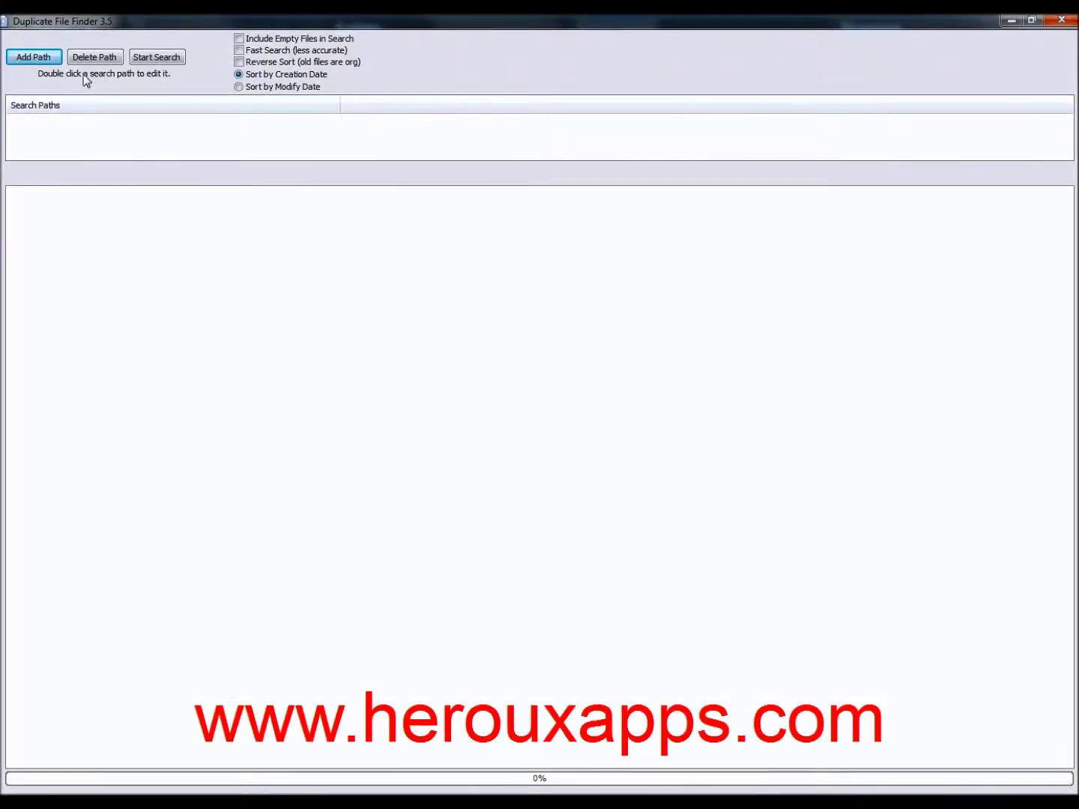
click(33, 58)
click(673, 386)
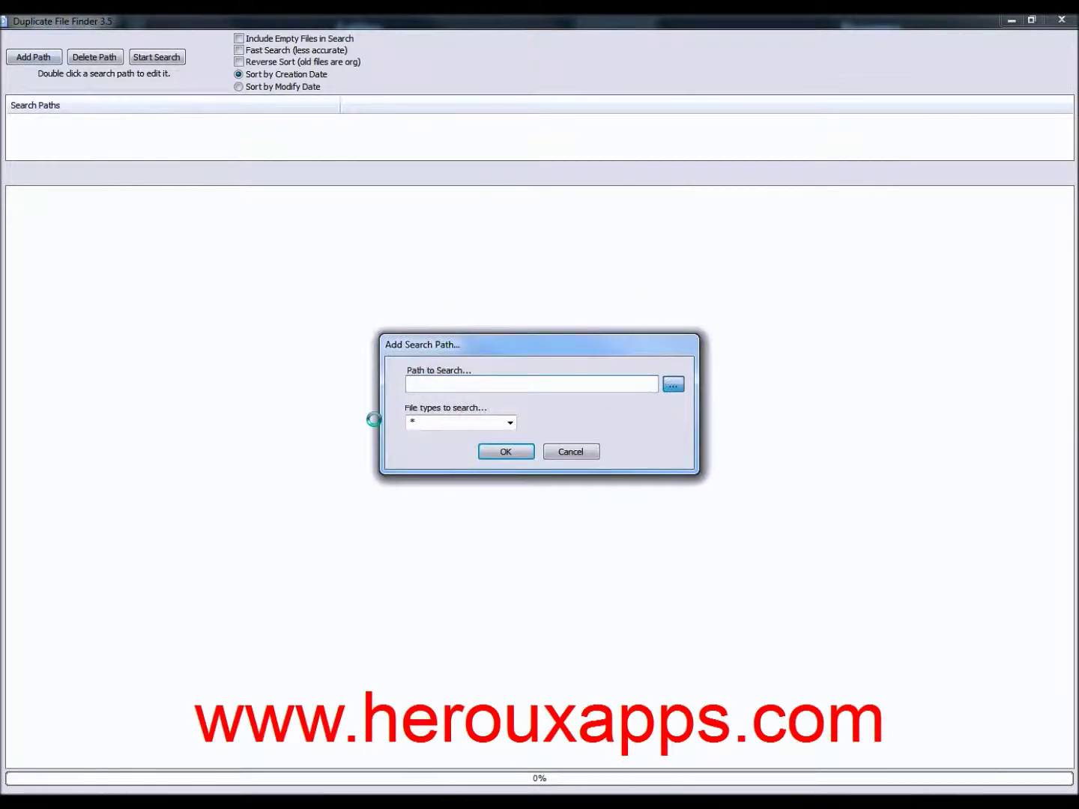
click(558, 526)
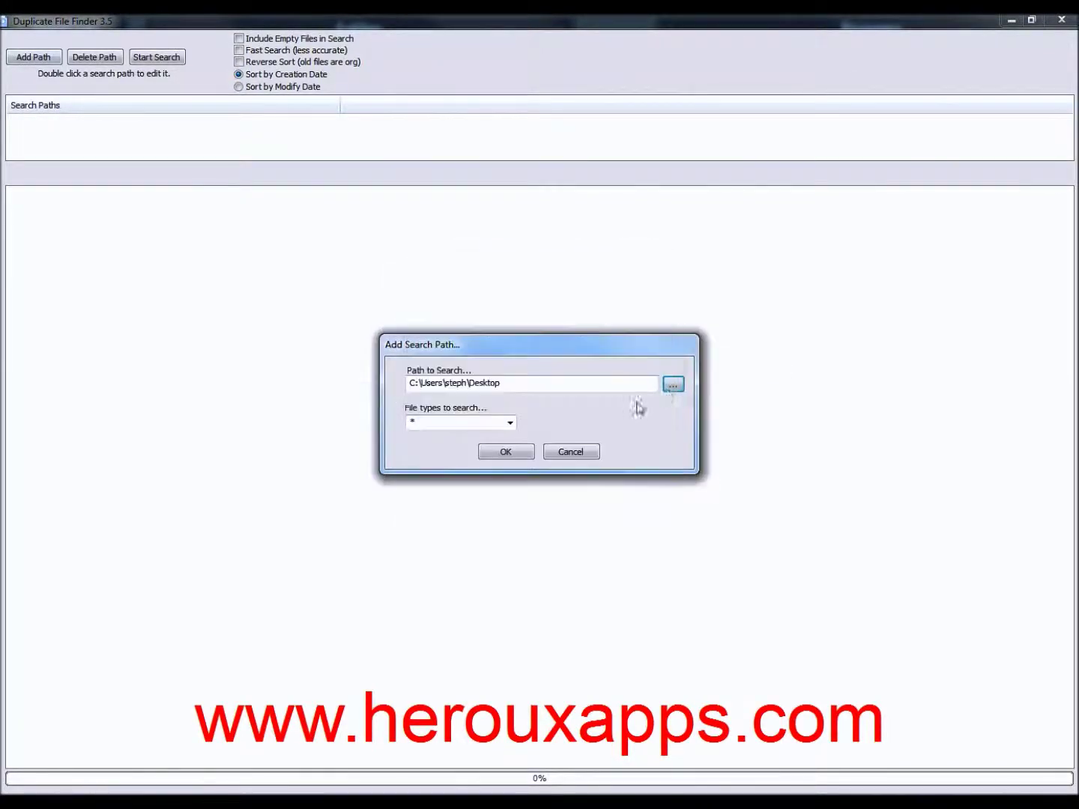
click(495, 454)
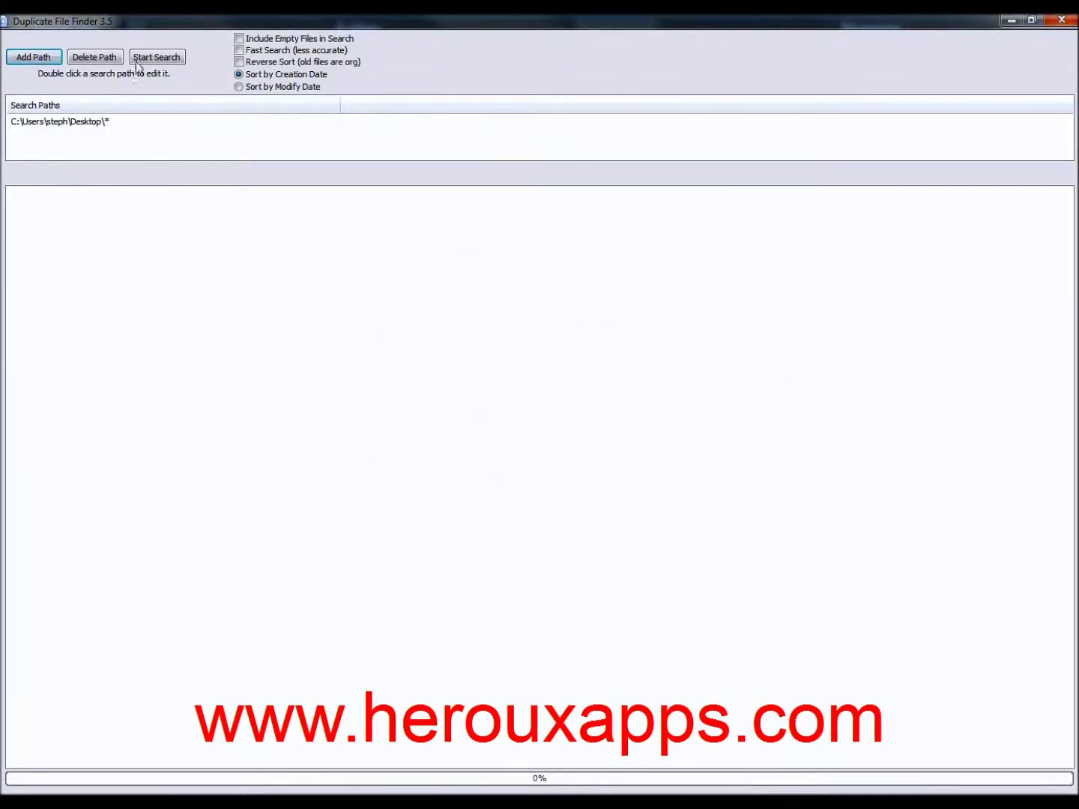
Add K:\ as a second path, search (0 duplicates among 115 files), and close the finder
click(34, 58)
click(667, 388)
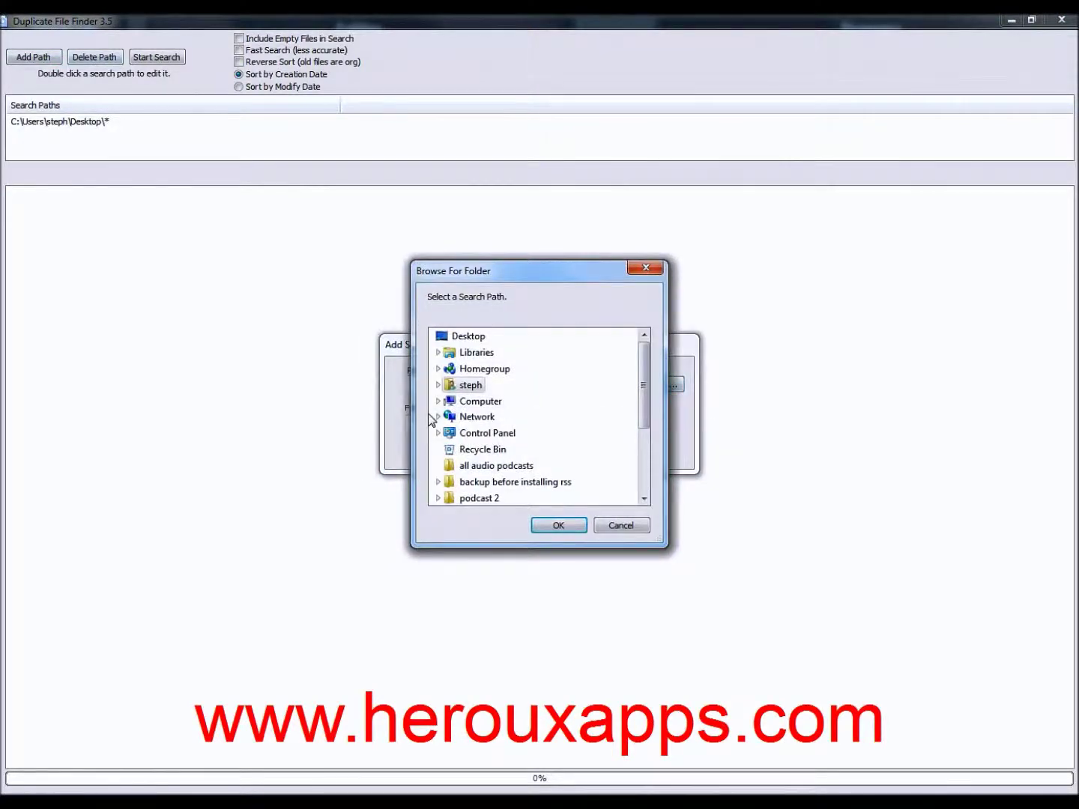
click(448, 401)
click(439, 402)
scroll(480, 472, down, 1)
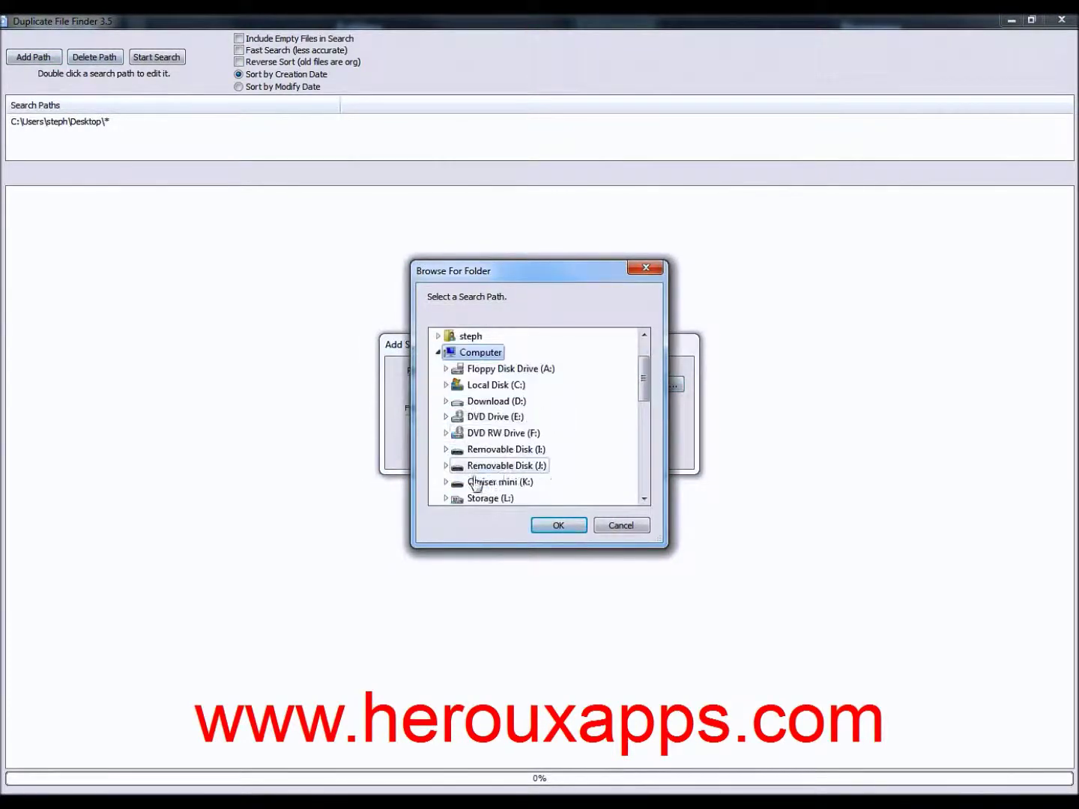
click(495, 481)
click(559, 528)
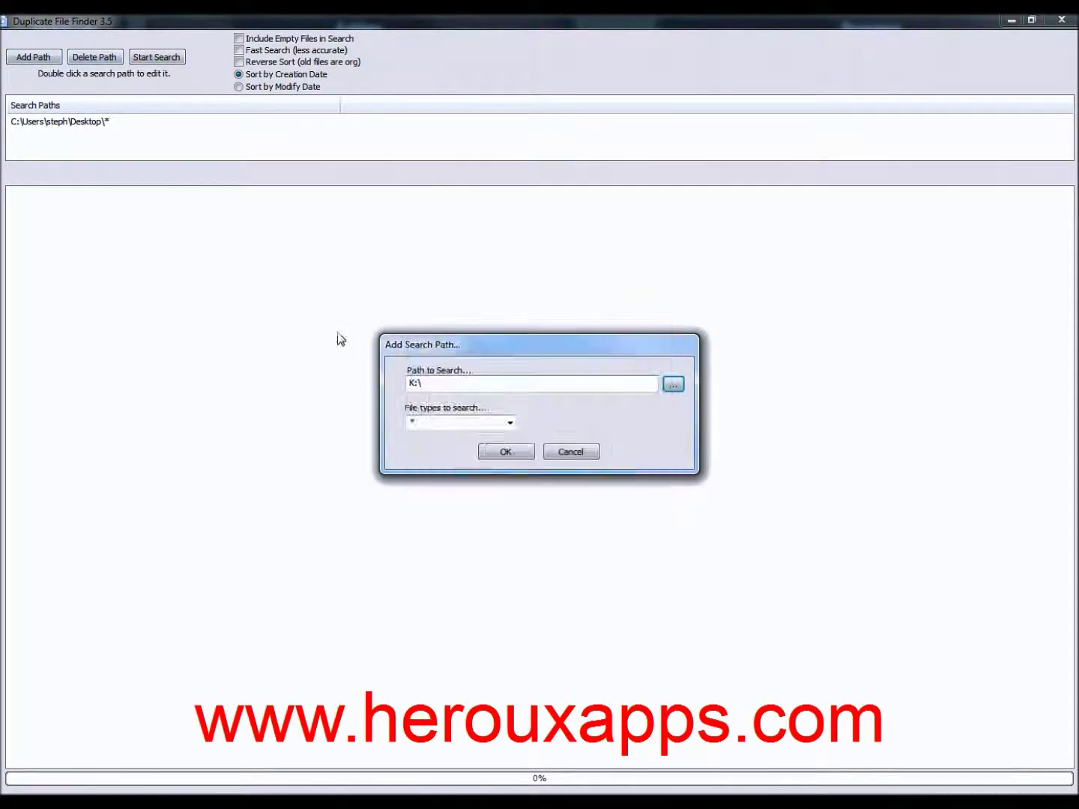
click(502, 452)
click(159, 57)
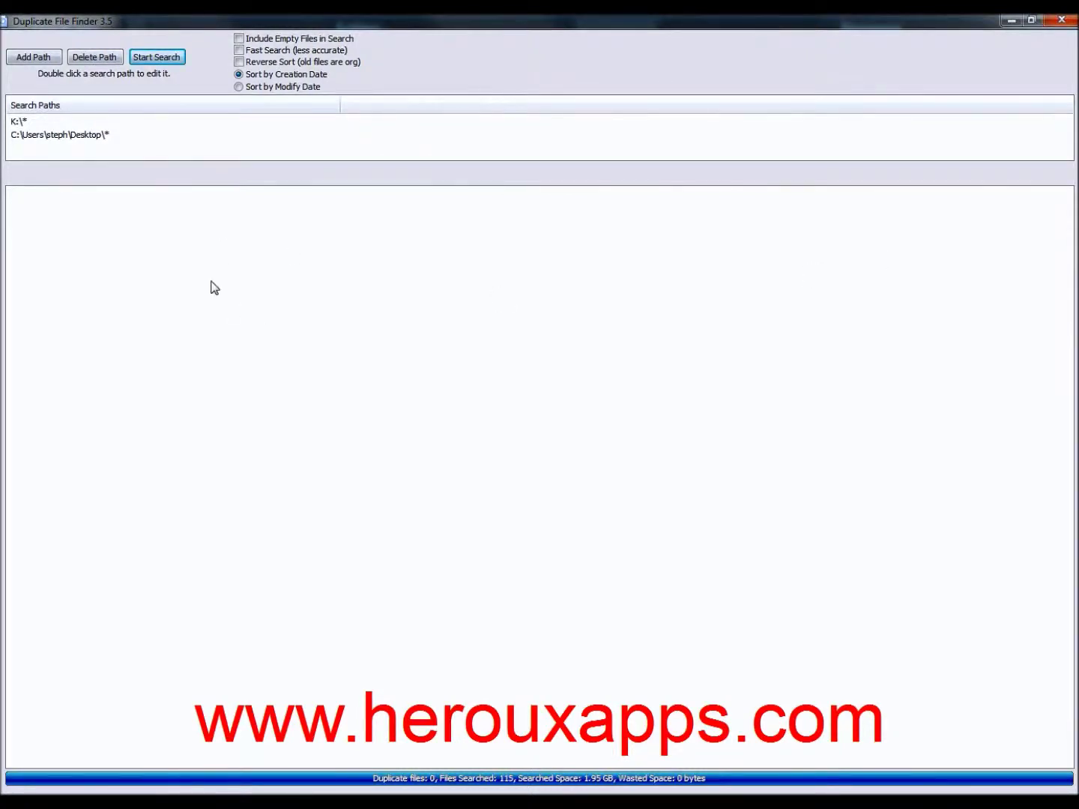
click(1062, 22)
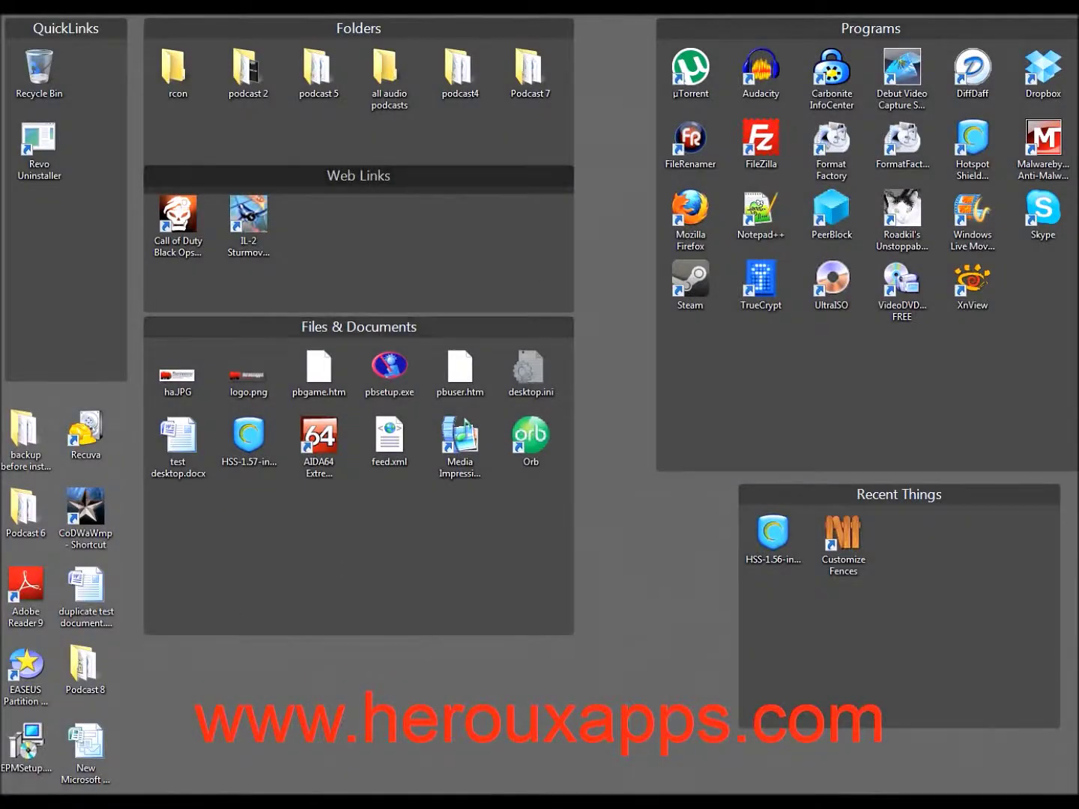
Open the Cruiser mini (K:) drive from Start > Computer
click(15, 783)
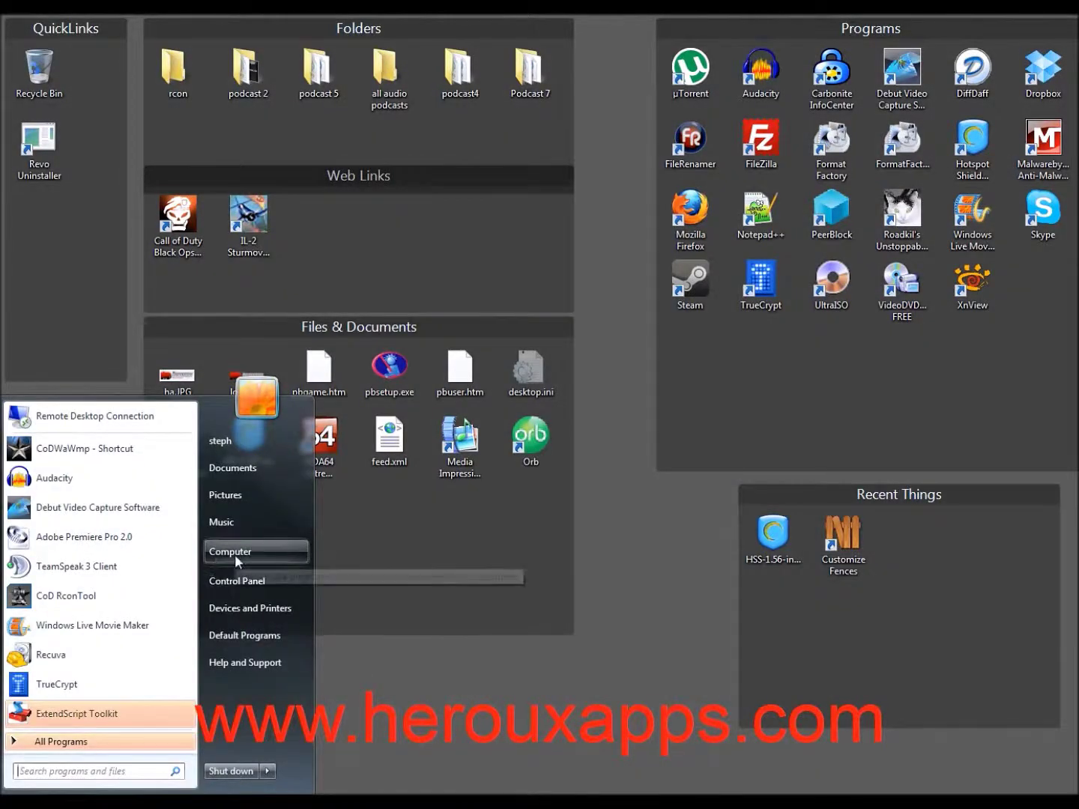
click(414, 680)
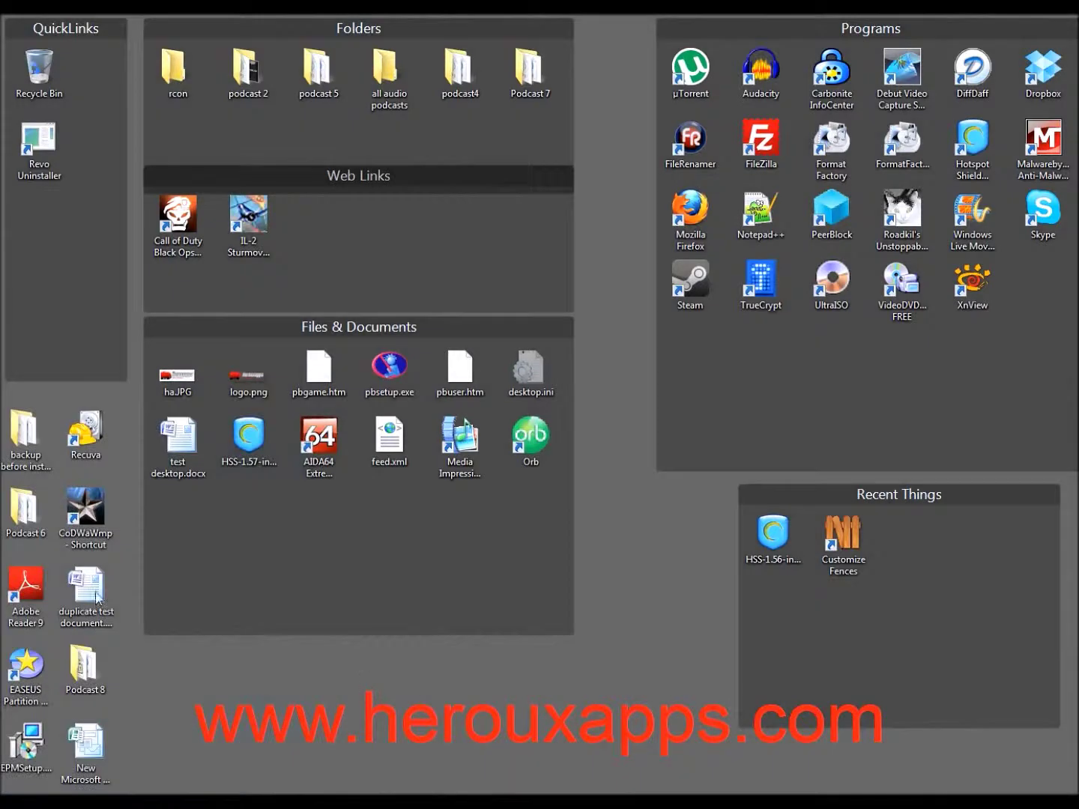
click(85, 589)
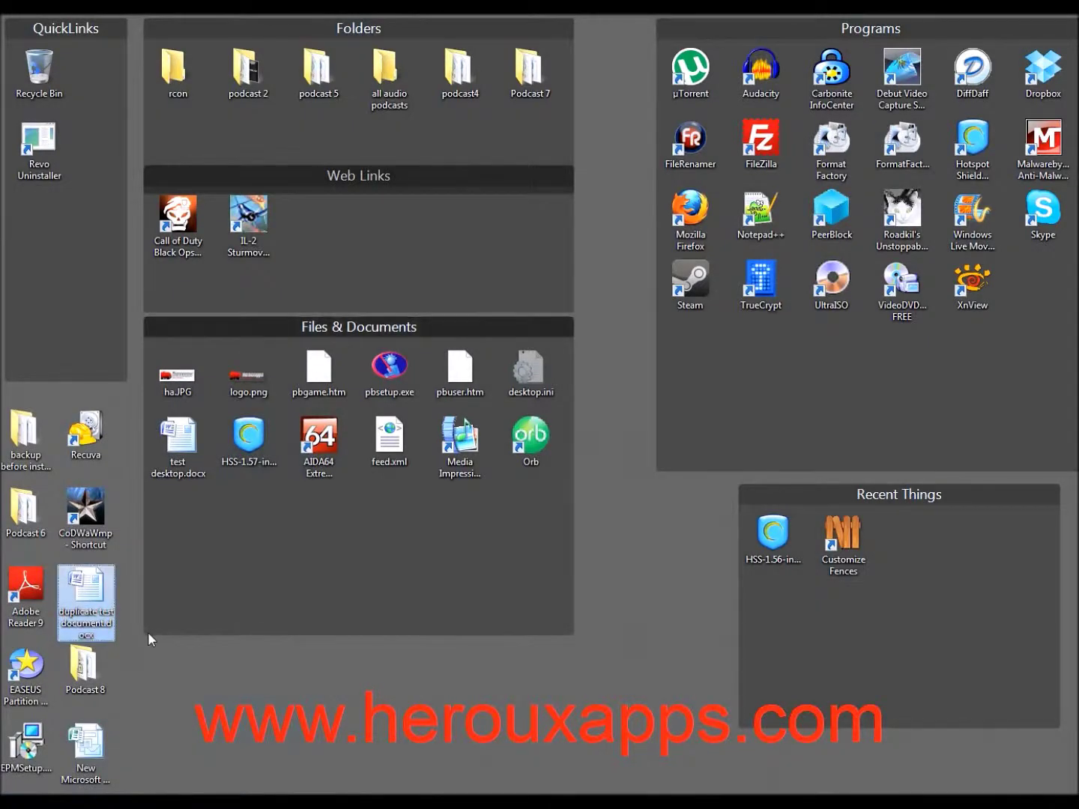
key(super)
click(221, 560)
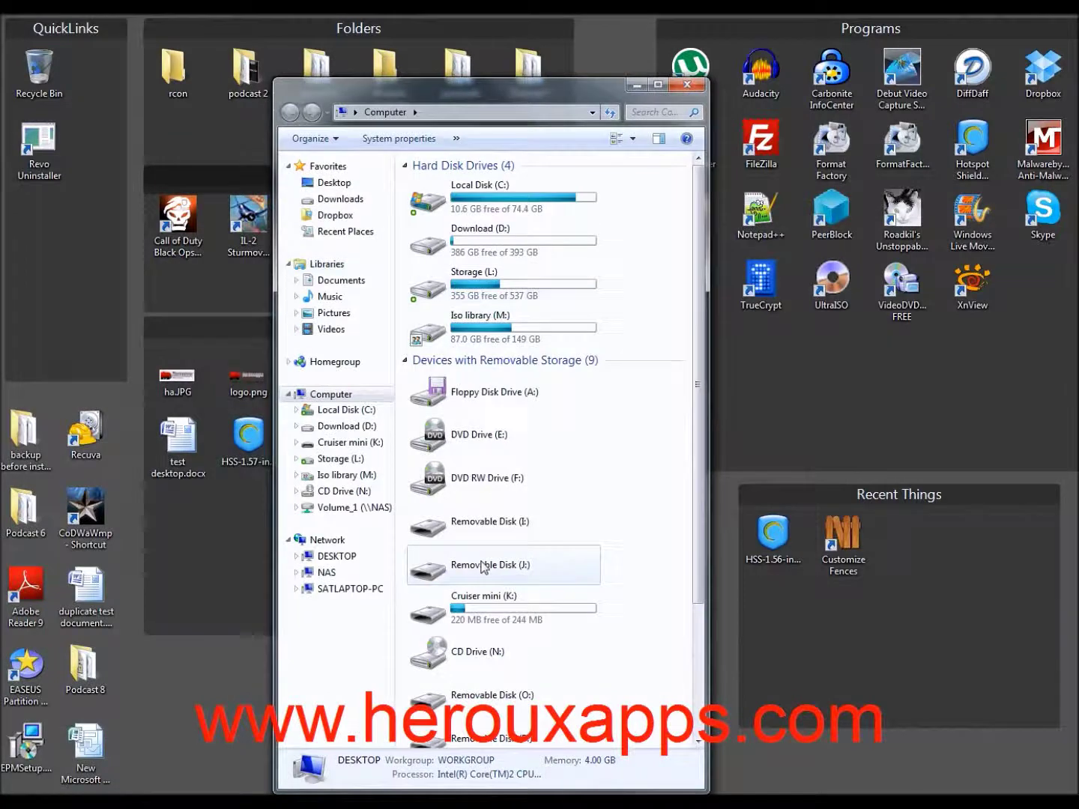
double_click(459, 607)
Delete and restore the drive's document, rename it to 1.docx, and close the drive window
click(444, 226)
right_click(444, 225)
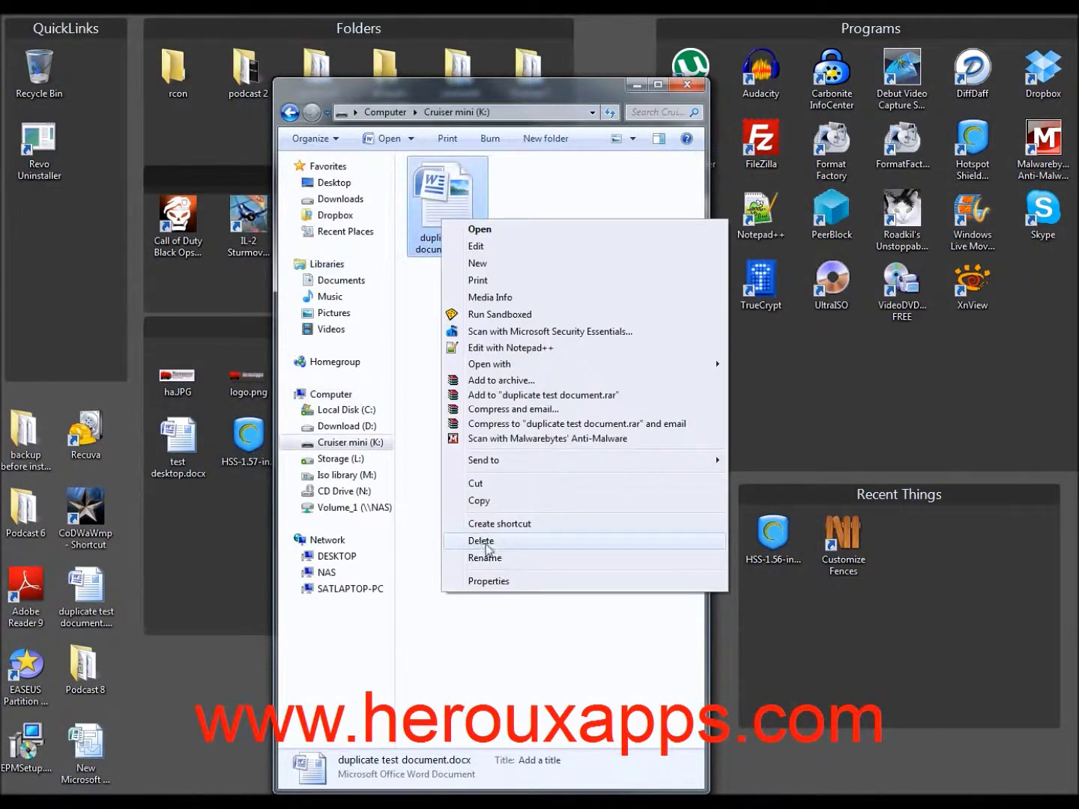
click(483, 540)
key(ctrl+z)
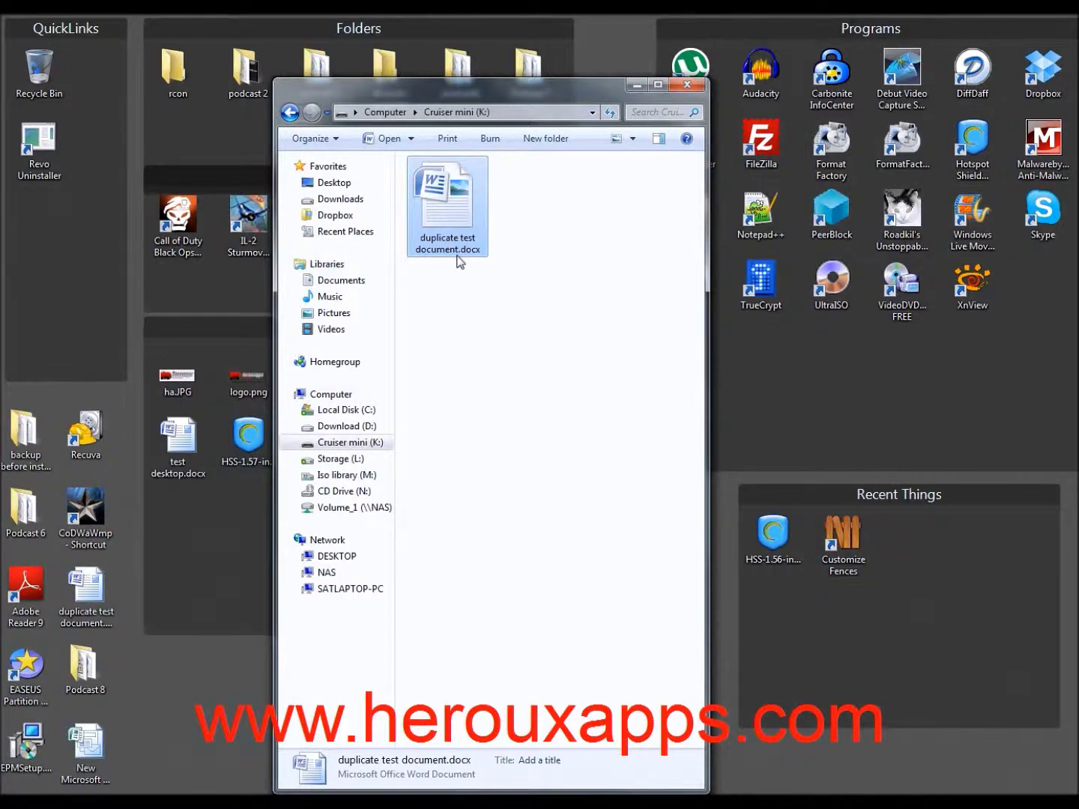
click(459, 257)
text(1)
click(480, 357)
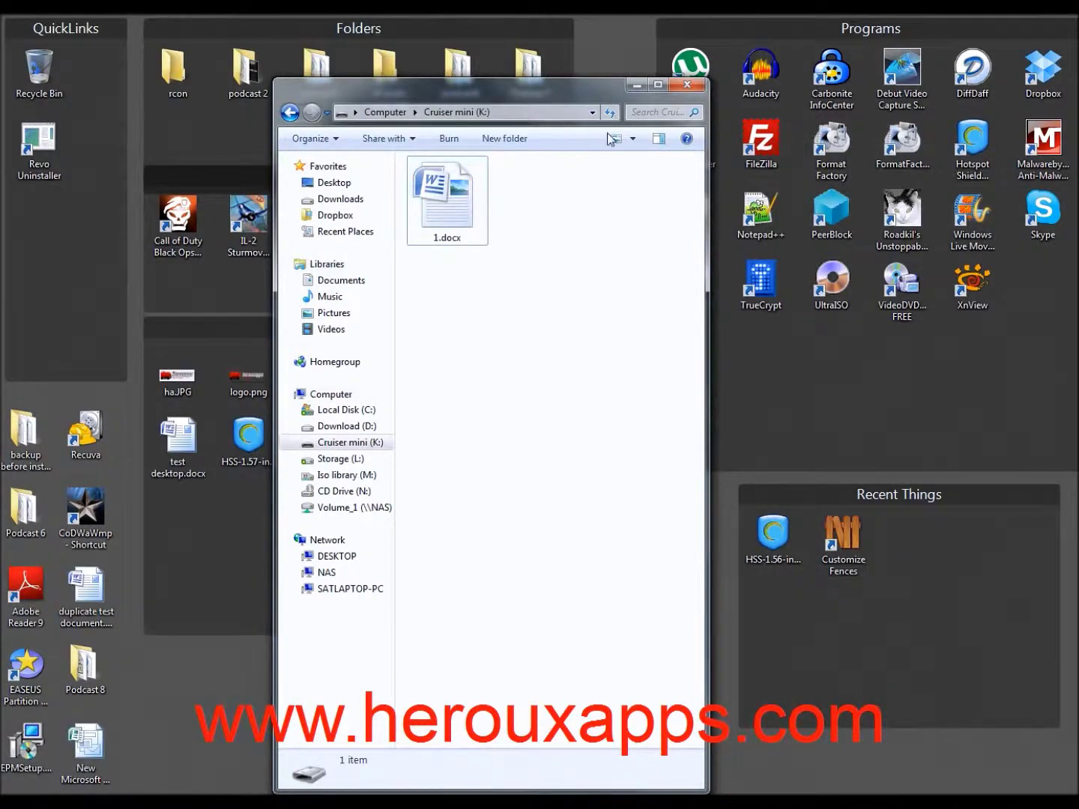
click(684, 86)
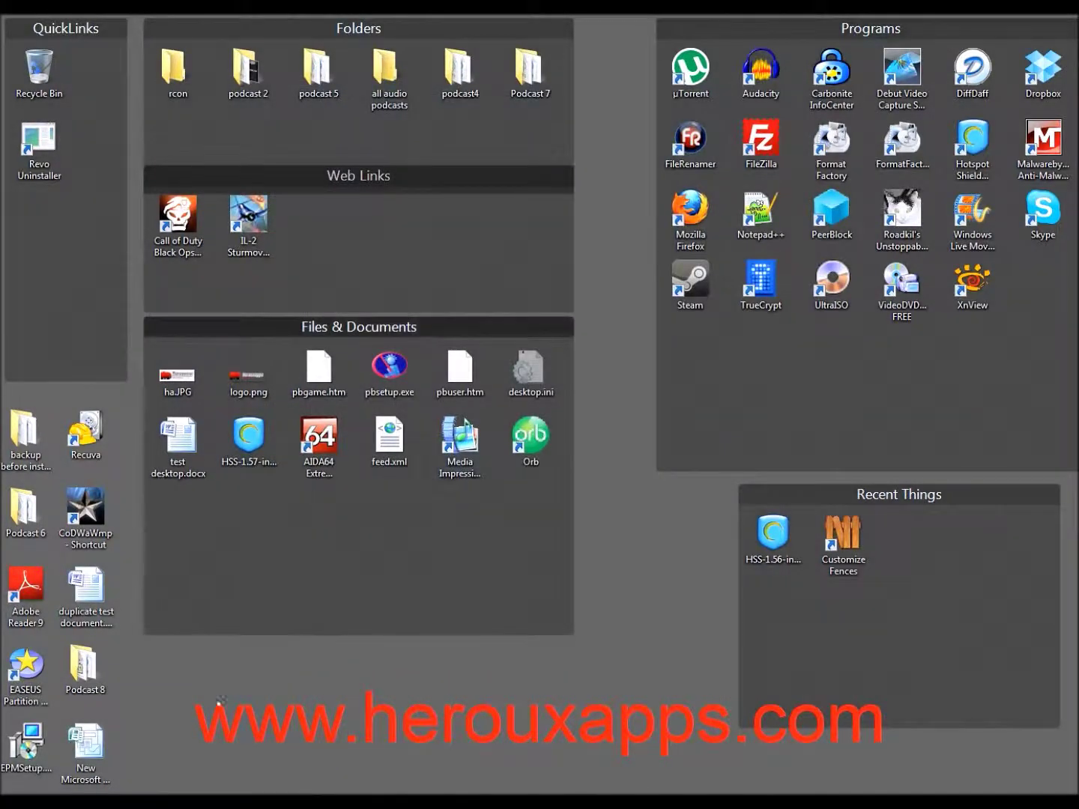
click(298, 787)
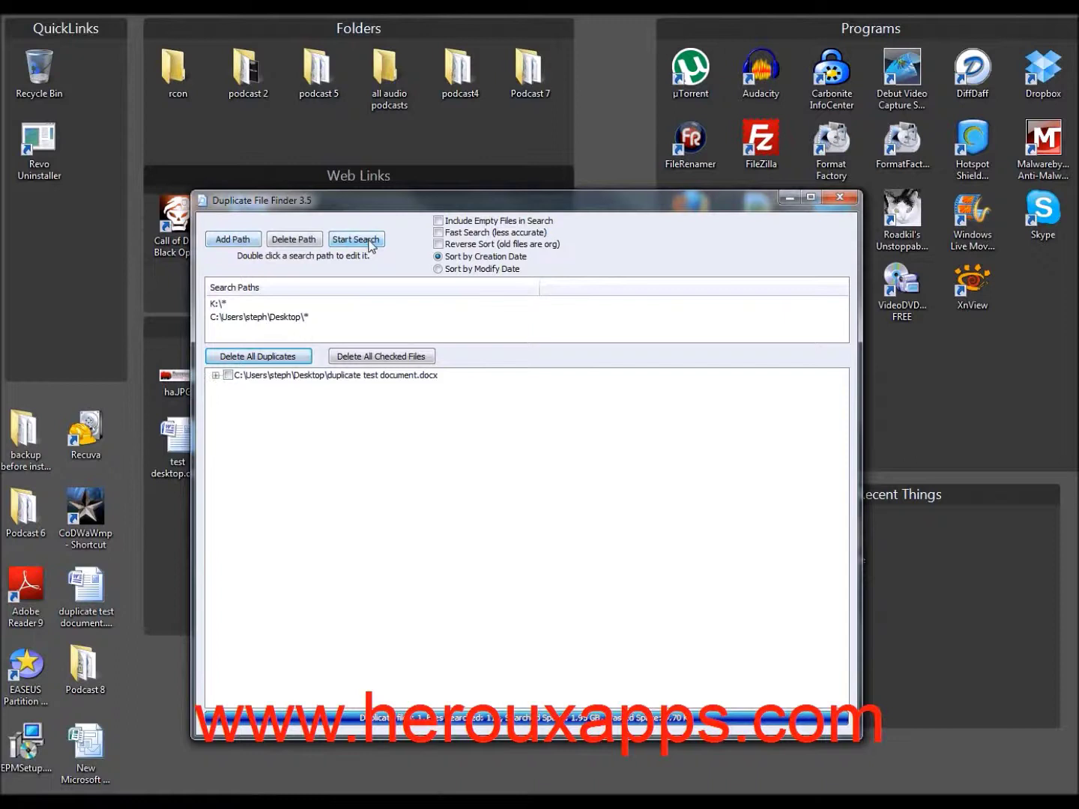
Delete the renamed duplicate K:\1.docx, keeping the desktop original, and close the finder
click(217, 375)
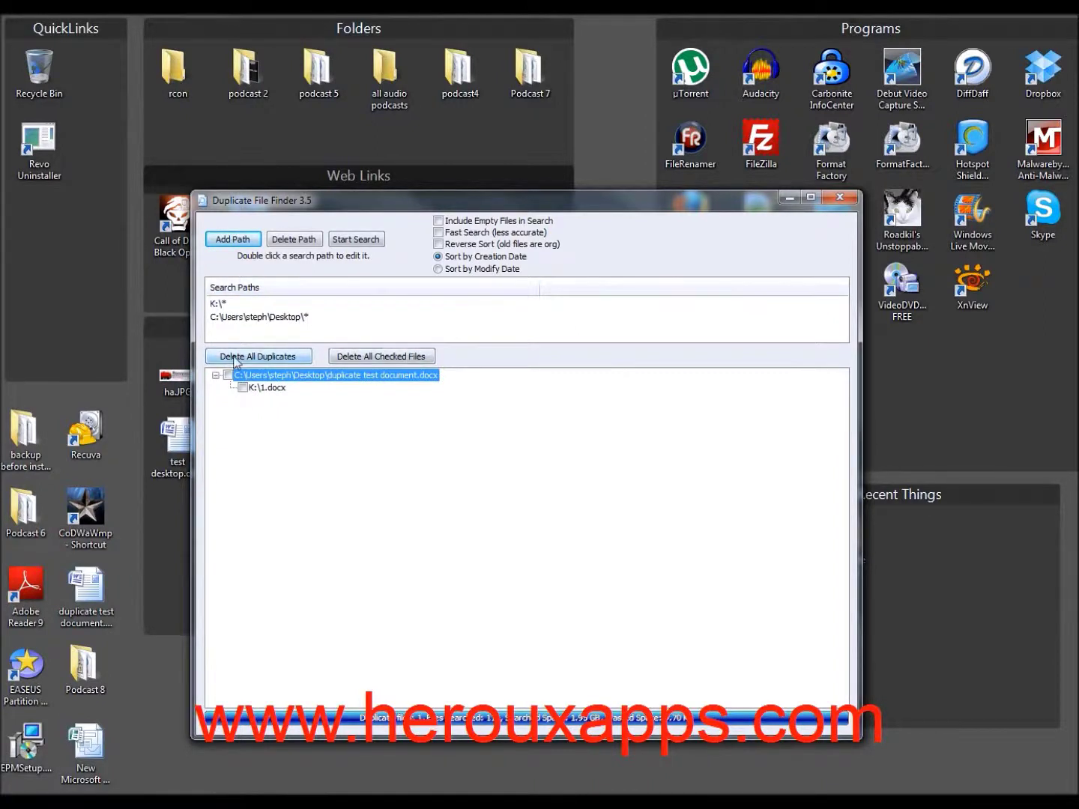
click(237, 360)
click(576, 508)
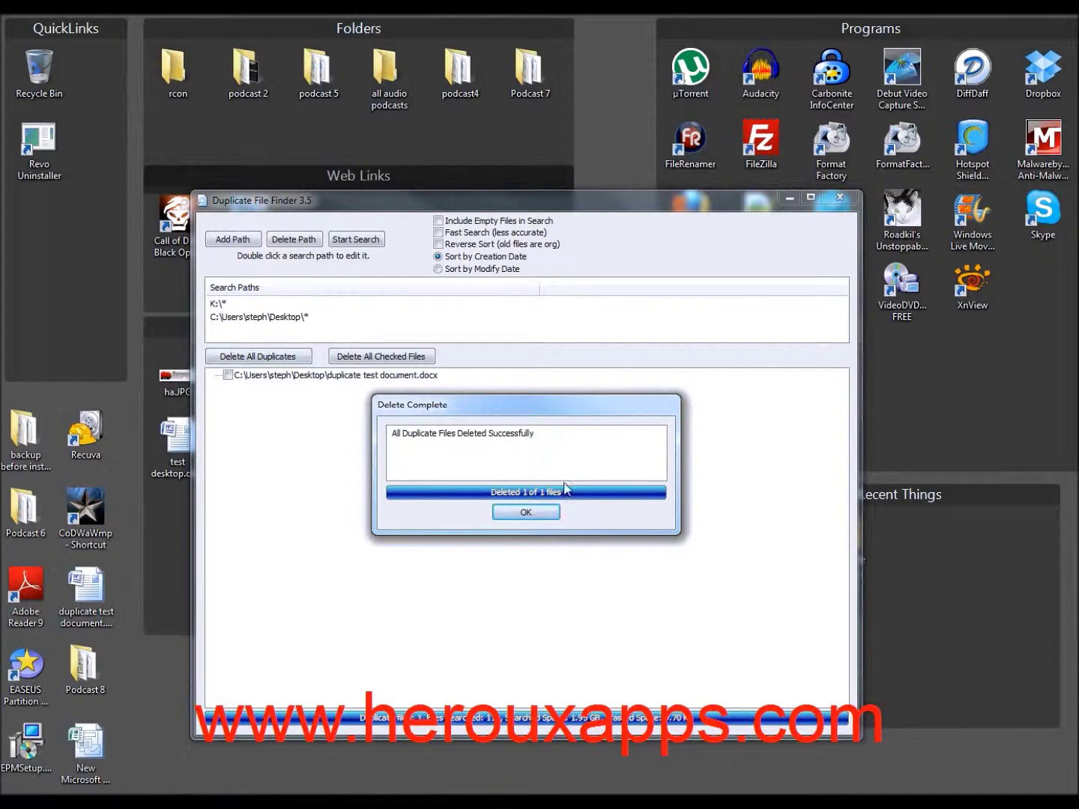
click(526, 512)
click(839, 198)
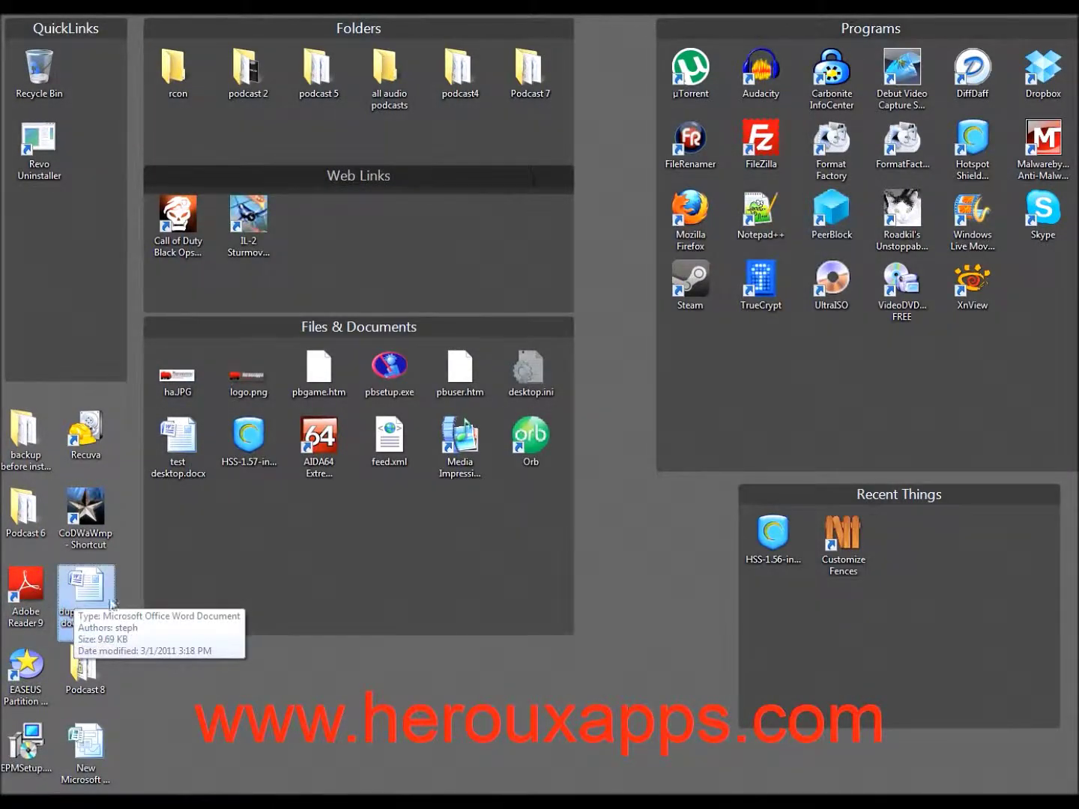
Paste the desktop duplicate test document.docx onto the empty Cruiser mini (K:) drive
click(78, 599)
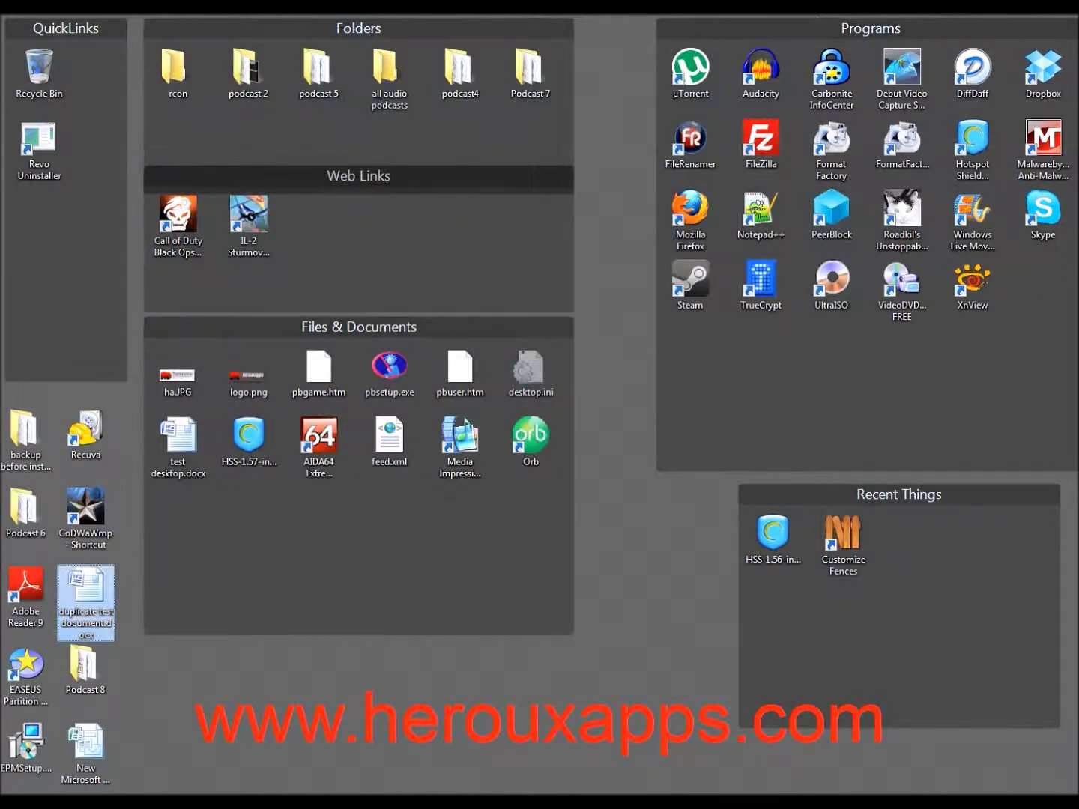
key(super)
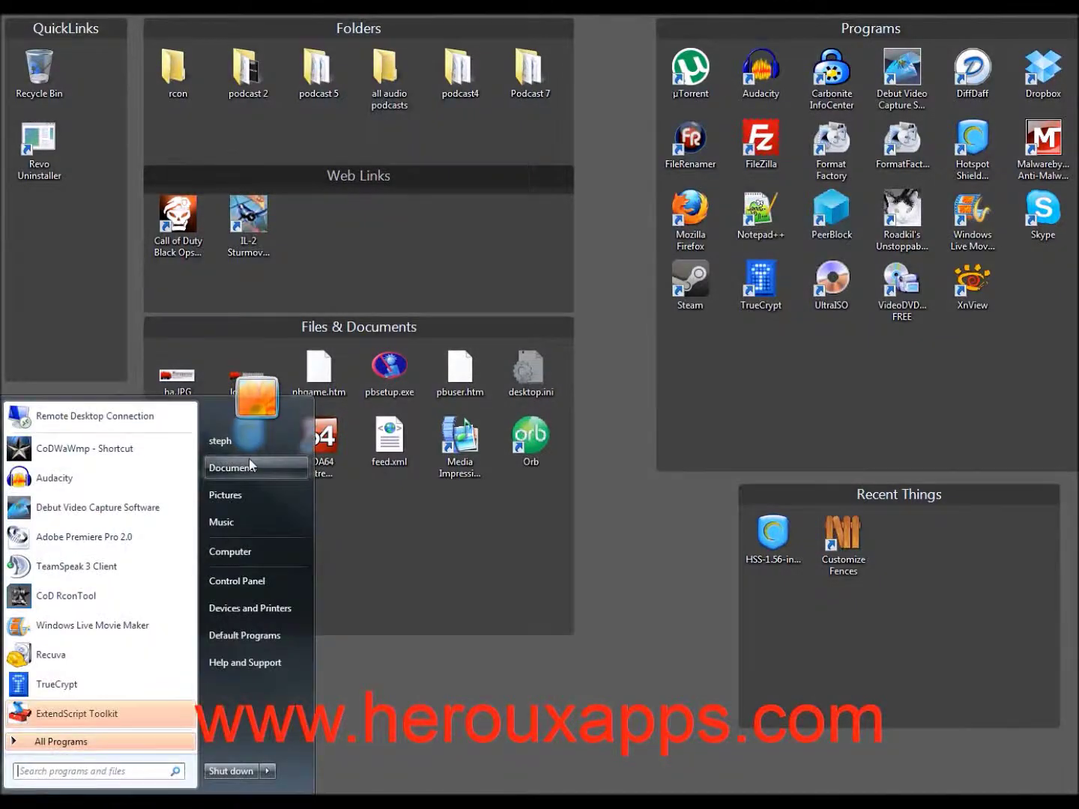
click(214, 554)
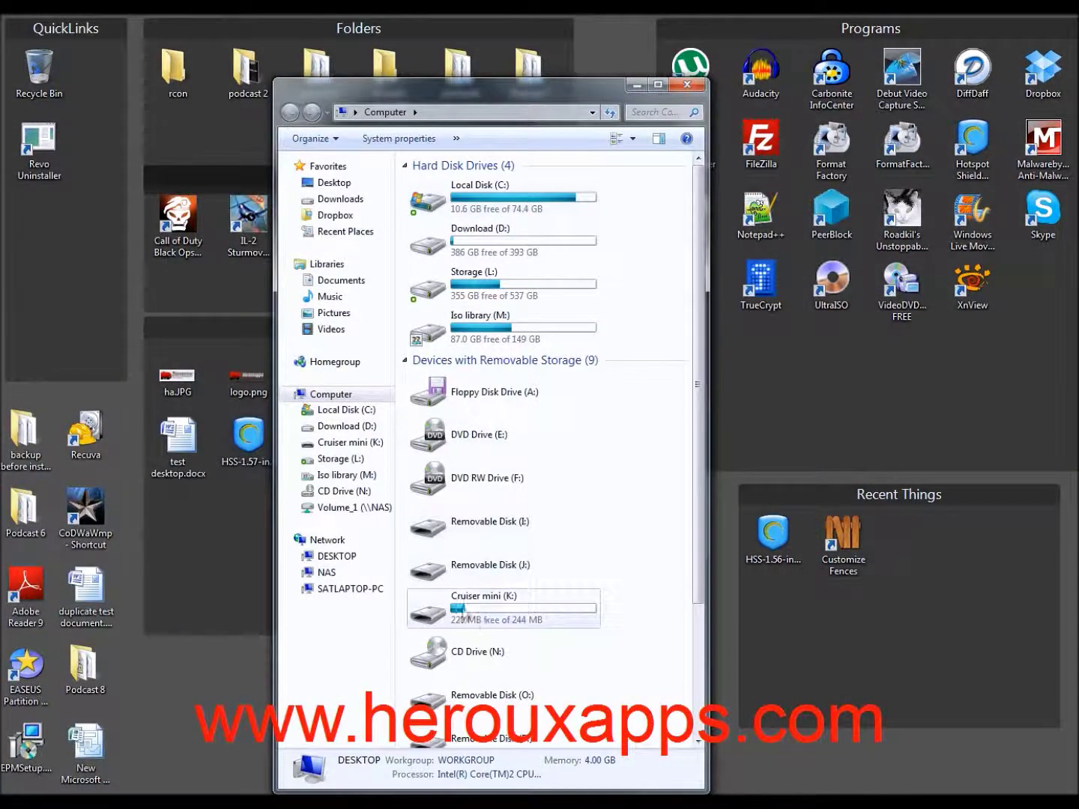
double_click(487, 610)
right_click(524, 333)
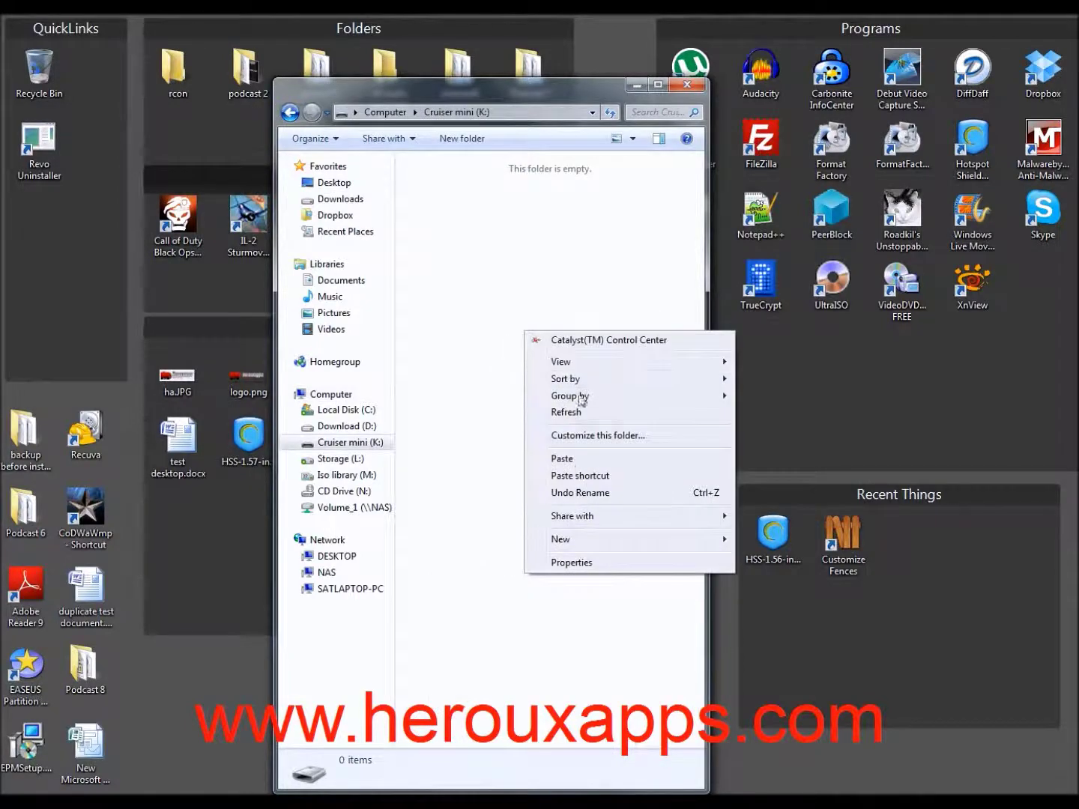
click(560, 457)
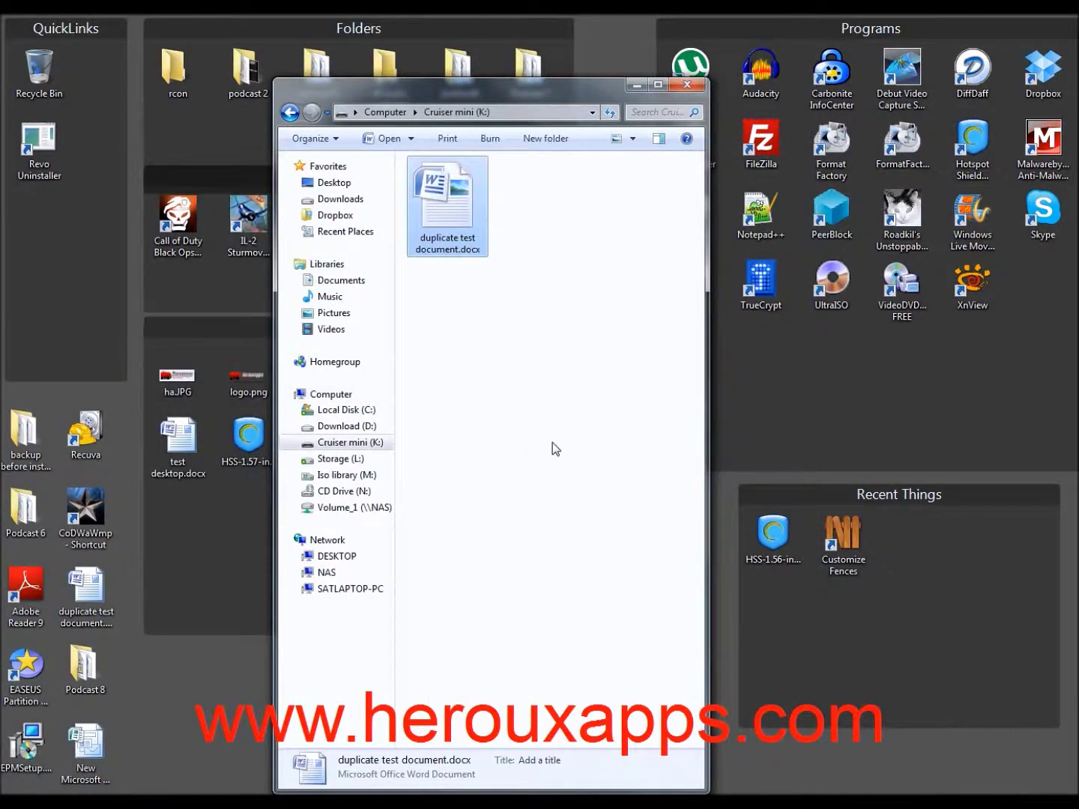
Paste three more copies, keeping both files to create copies (2)–(4), then close the window
key(ctrl+v)
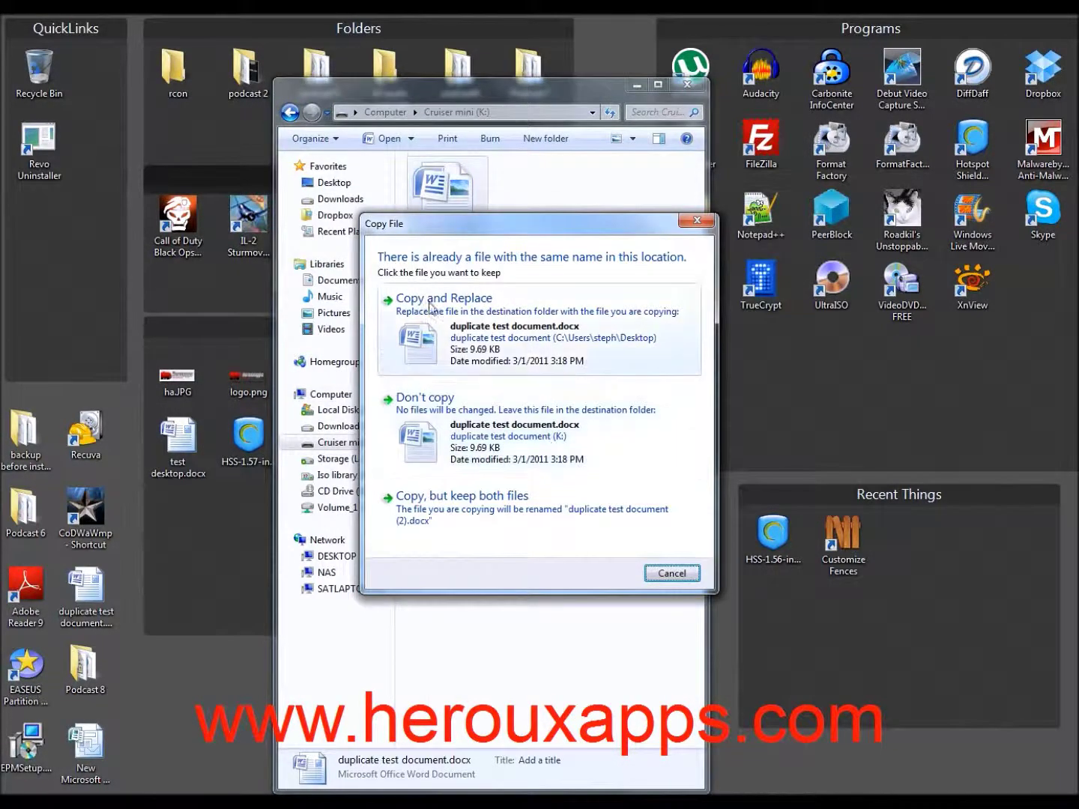
click(435, 420)
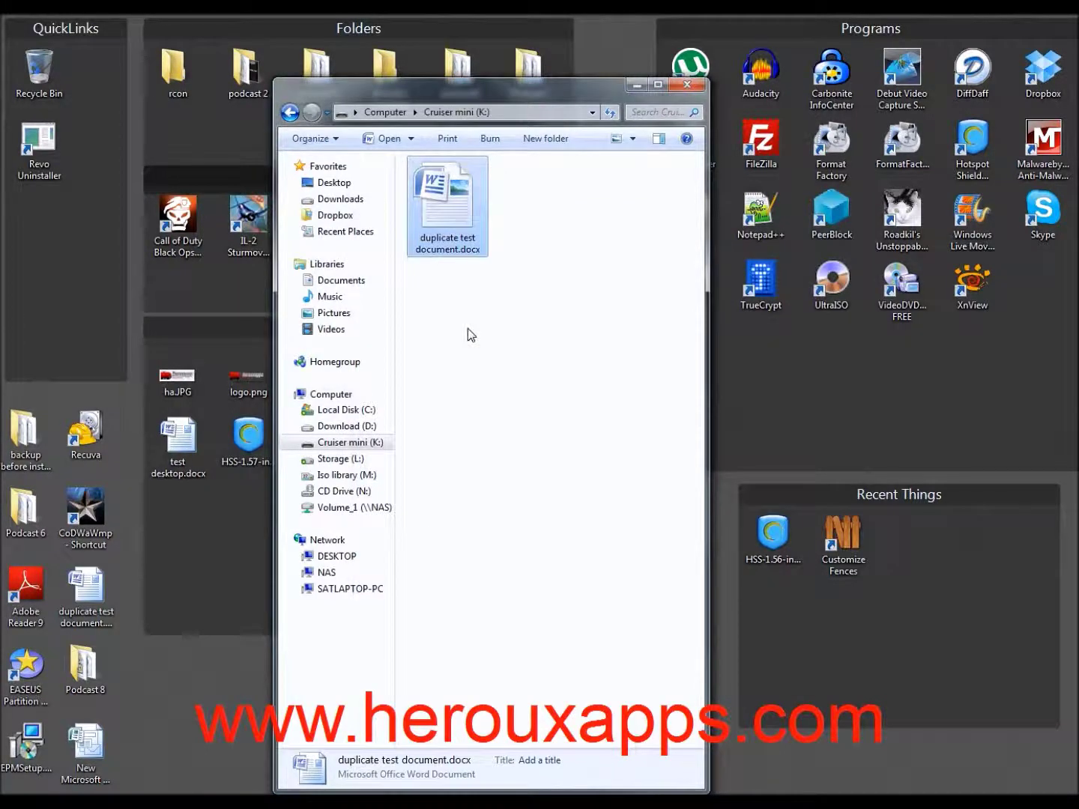
key(ctrl+v)
click(462, 518)
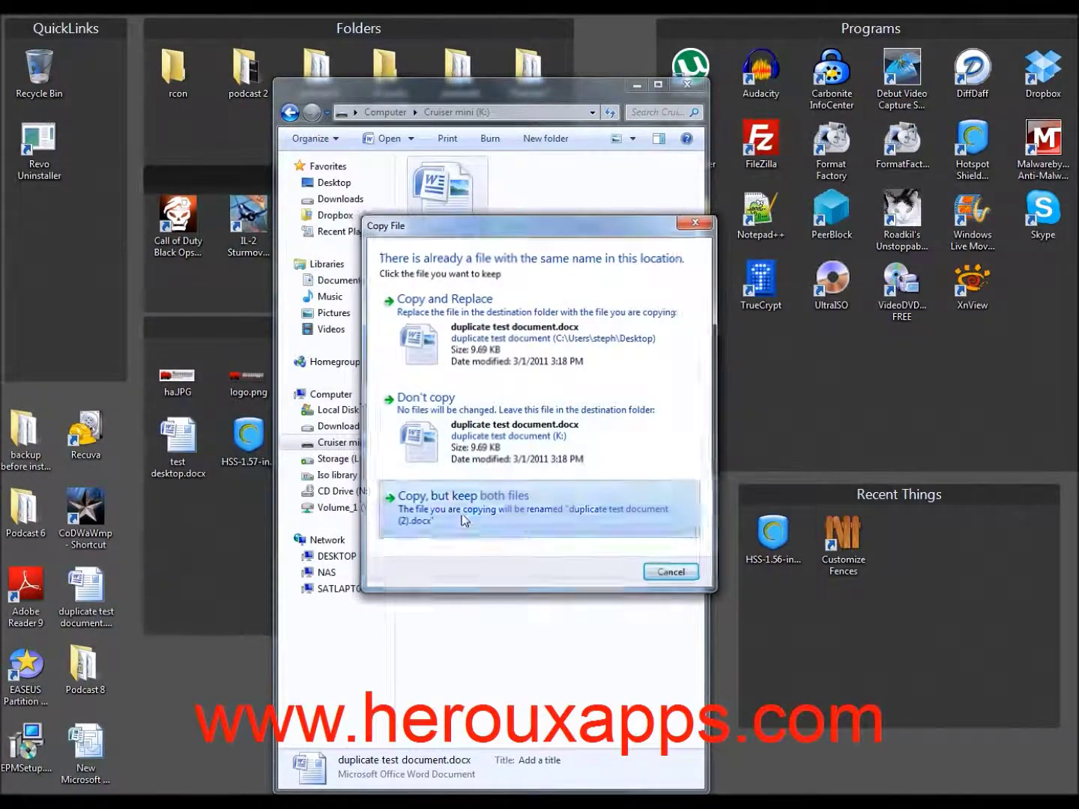
key(ctrl+v)
click(460, 516)
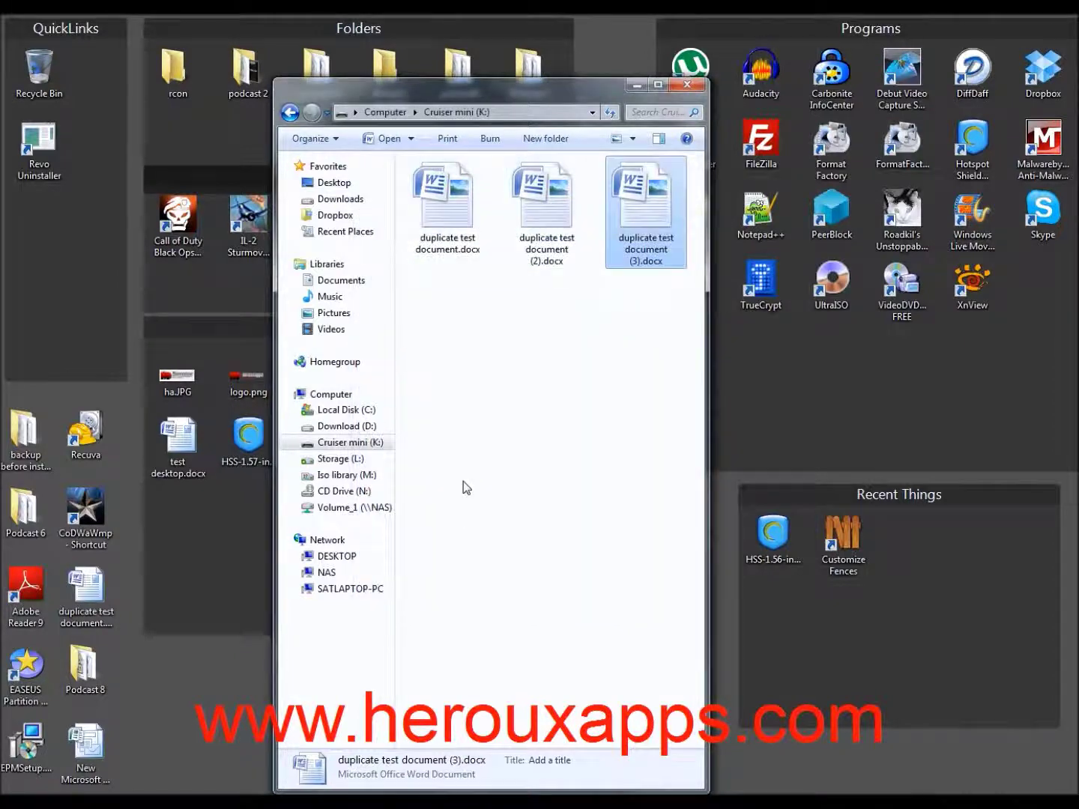
key(ctrl+v)
click(464, 515)
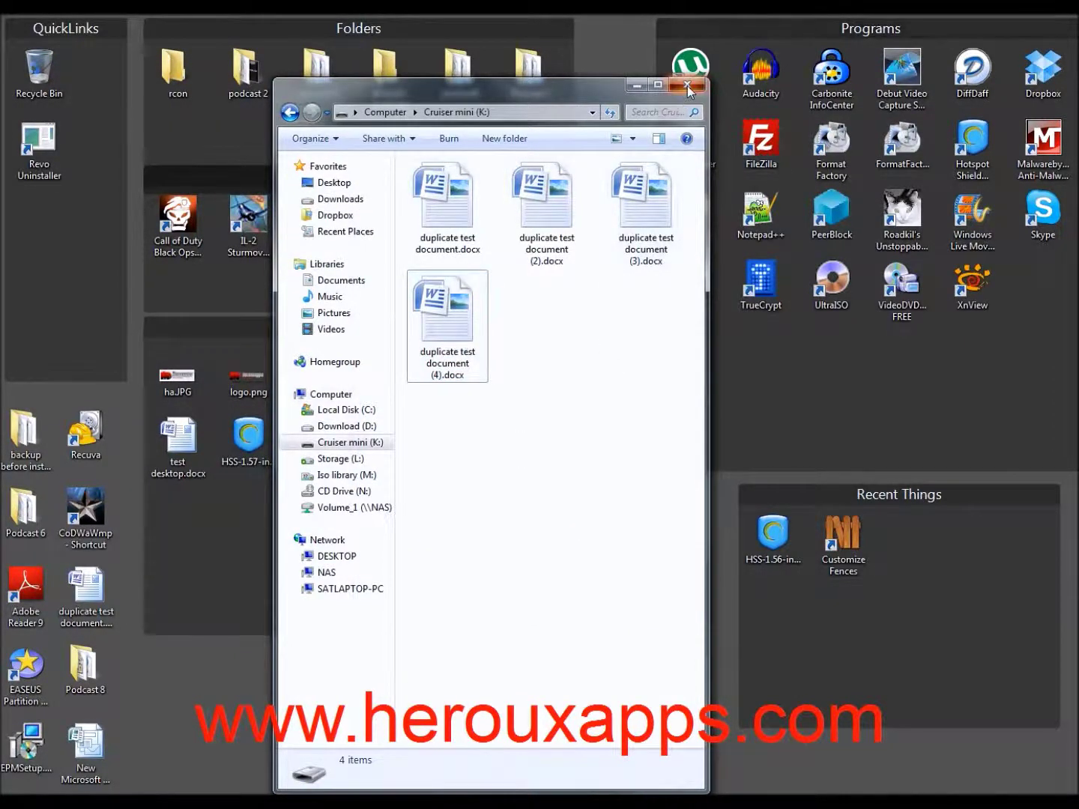
key(alt+F4)
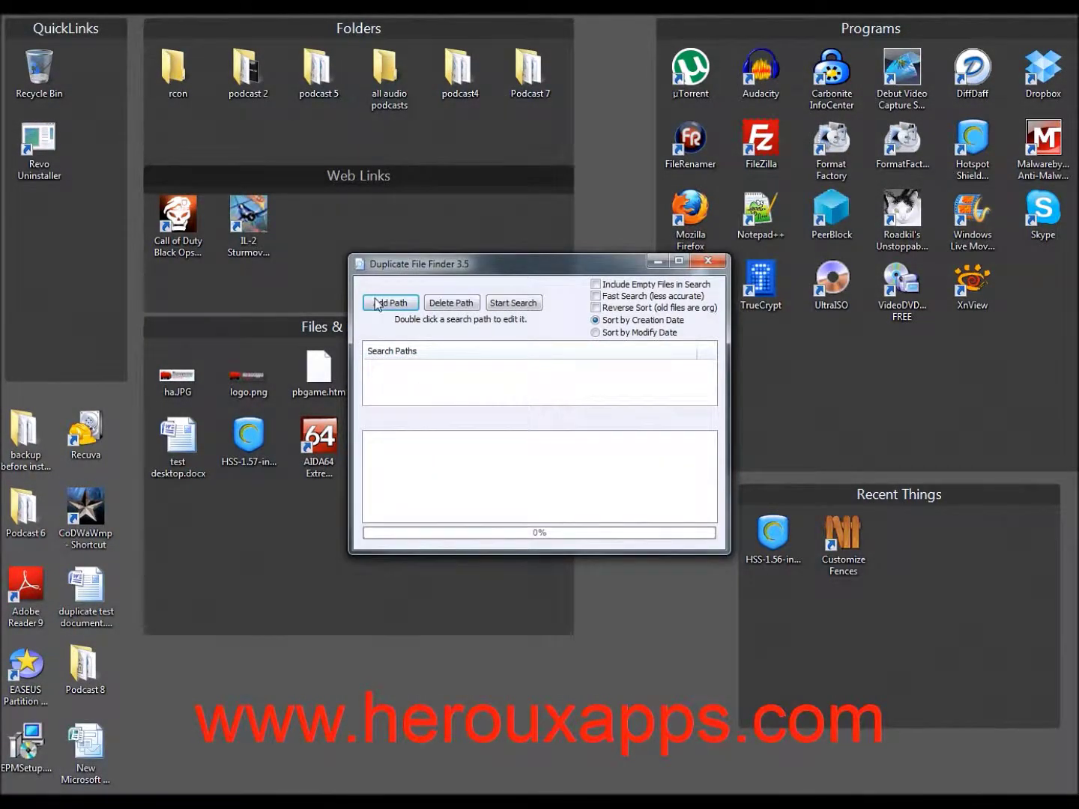
Add the Desktop and the Cruiser mini (K:) drive as search paths
click(379, 302)
click(674, 386)
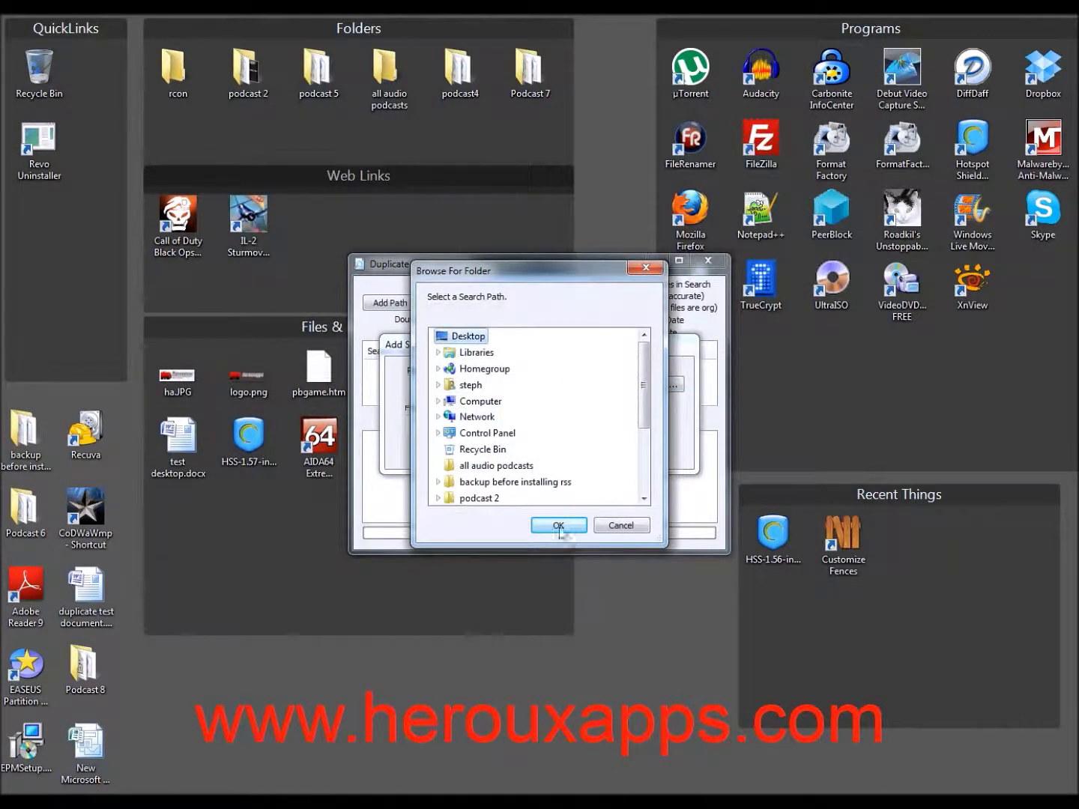
click(559, 526)
click(506, 451)
click(378, 302)
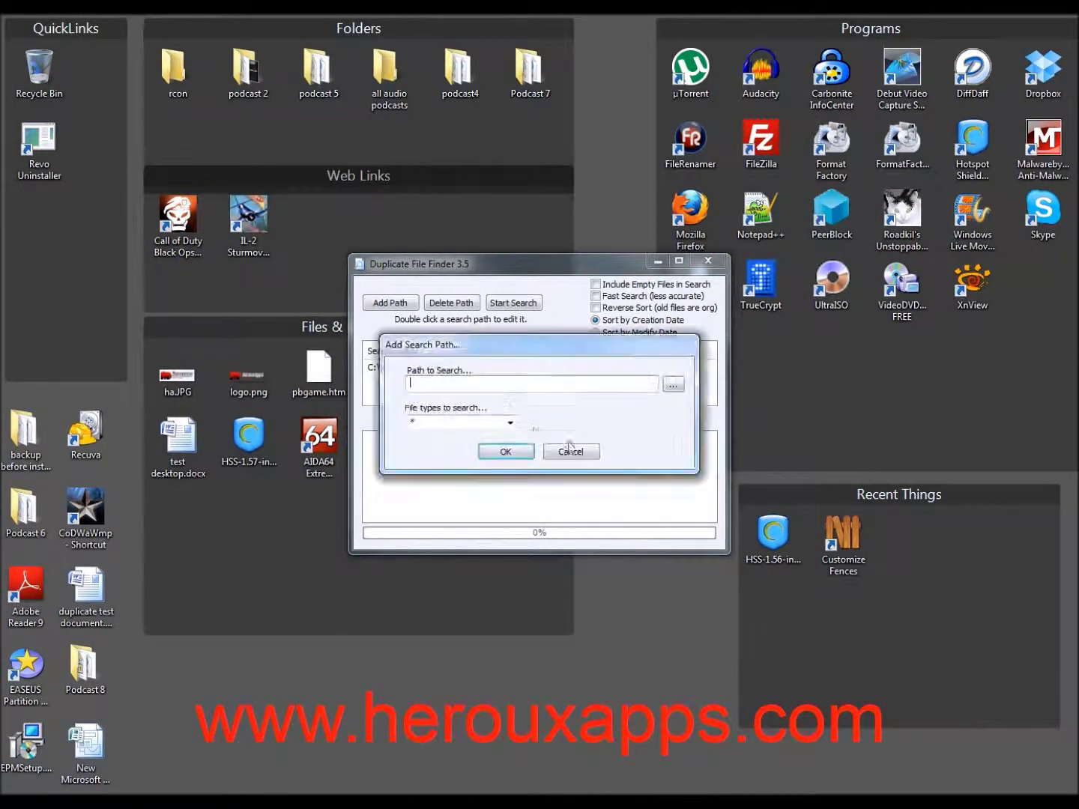
click(674, 385)
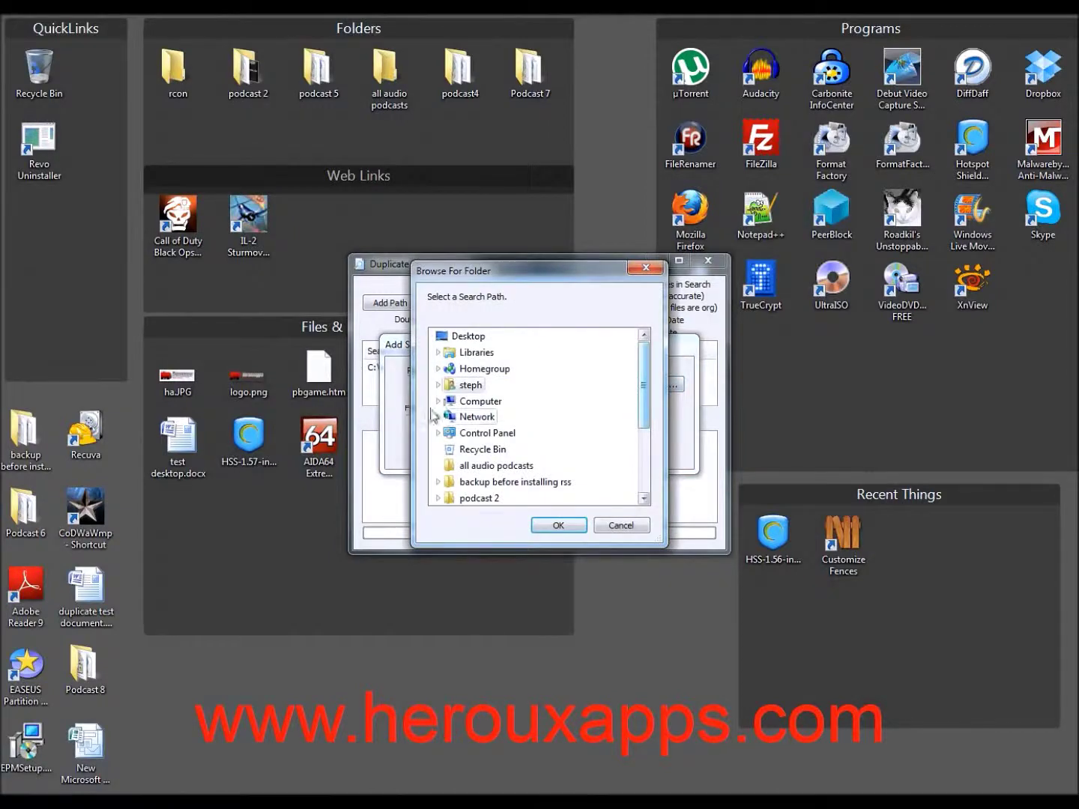
click(439, 401)
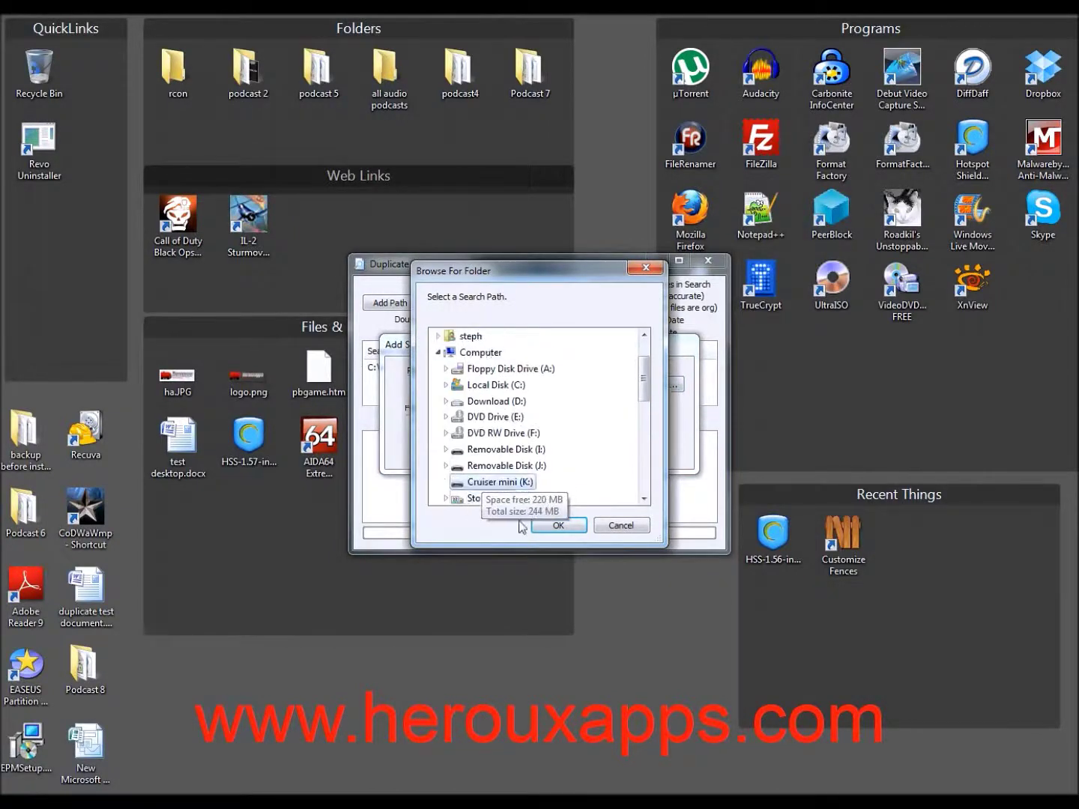
click(558, 525)
click(495, 448)
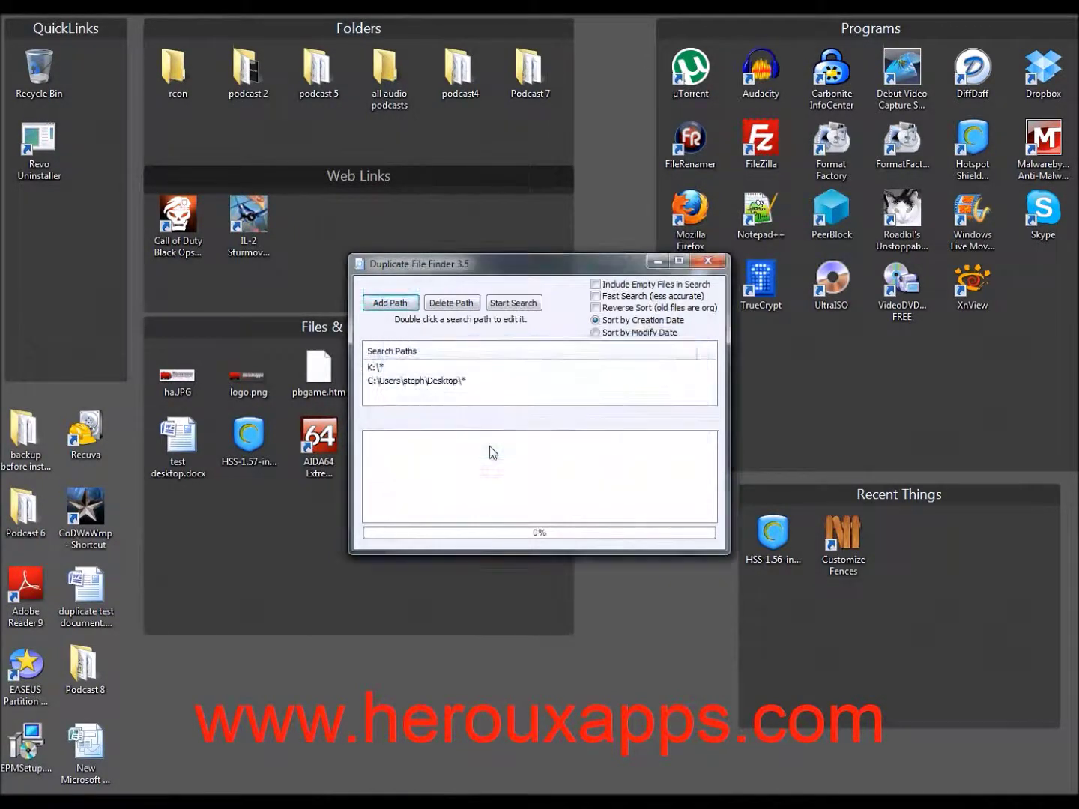
Run the duplicate search and permanently delete all four copies found on K:
click(517, 303)
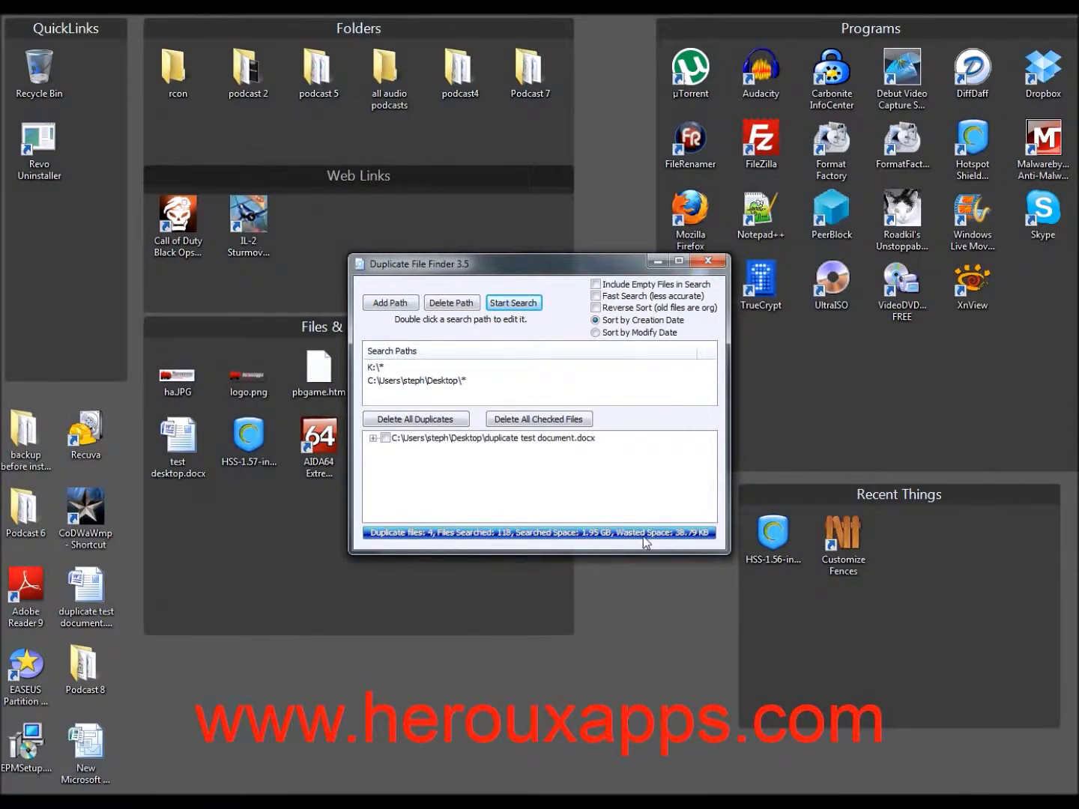
click(372, 438)
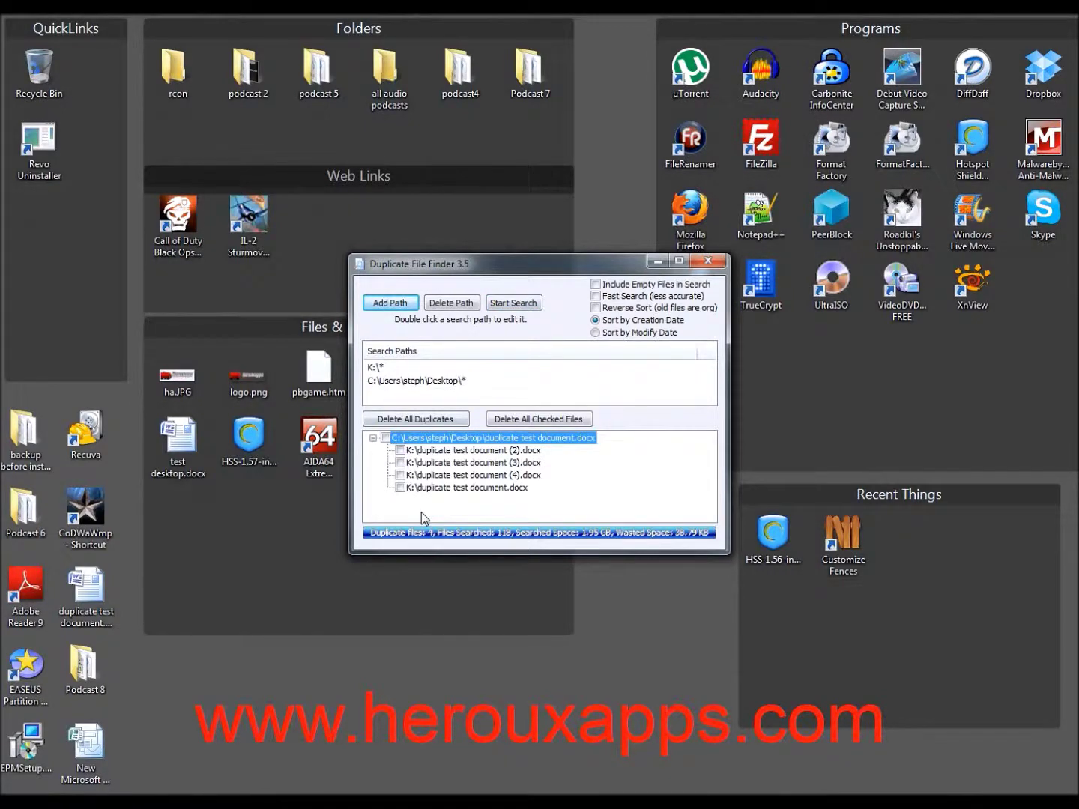
click(395, 419)
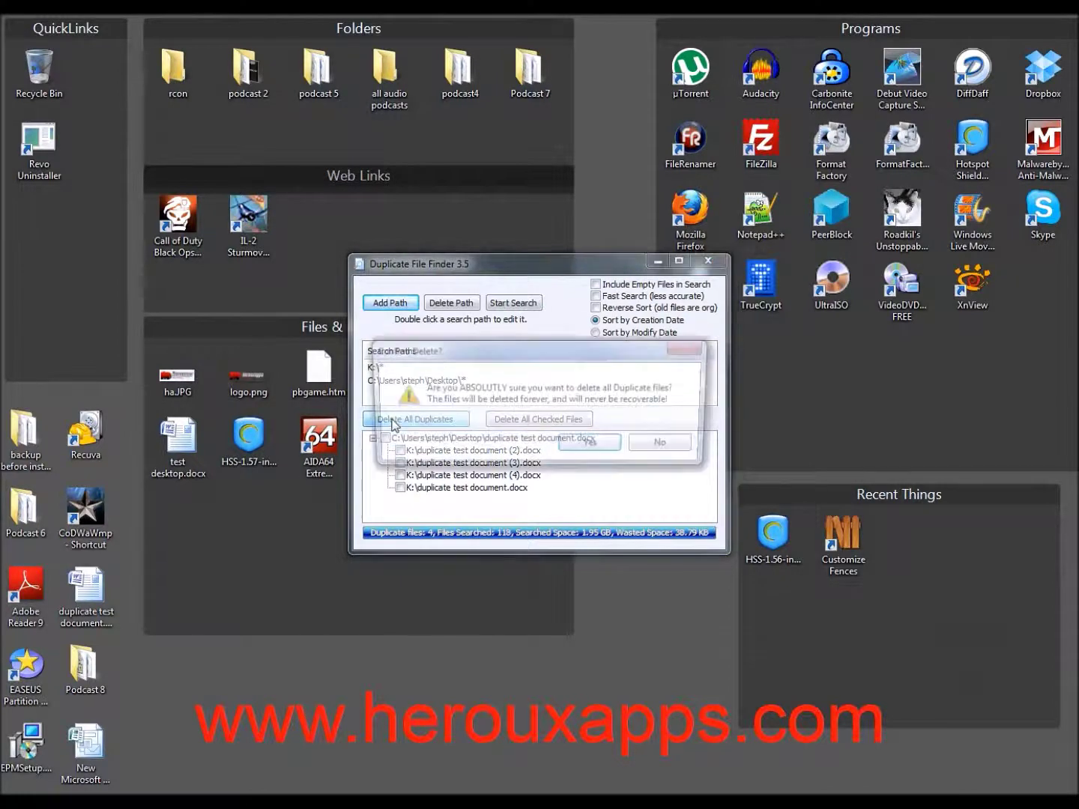
click(570, 442)
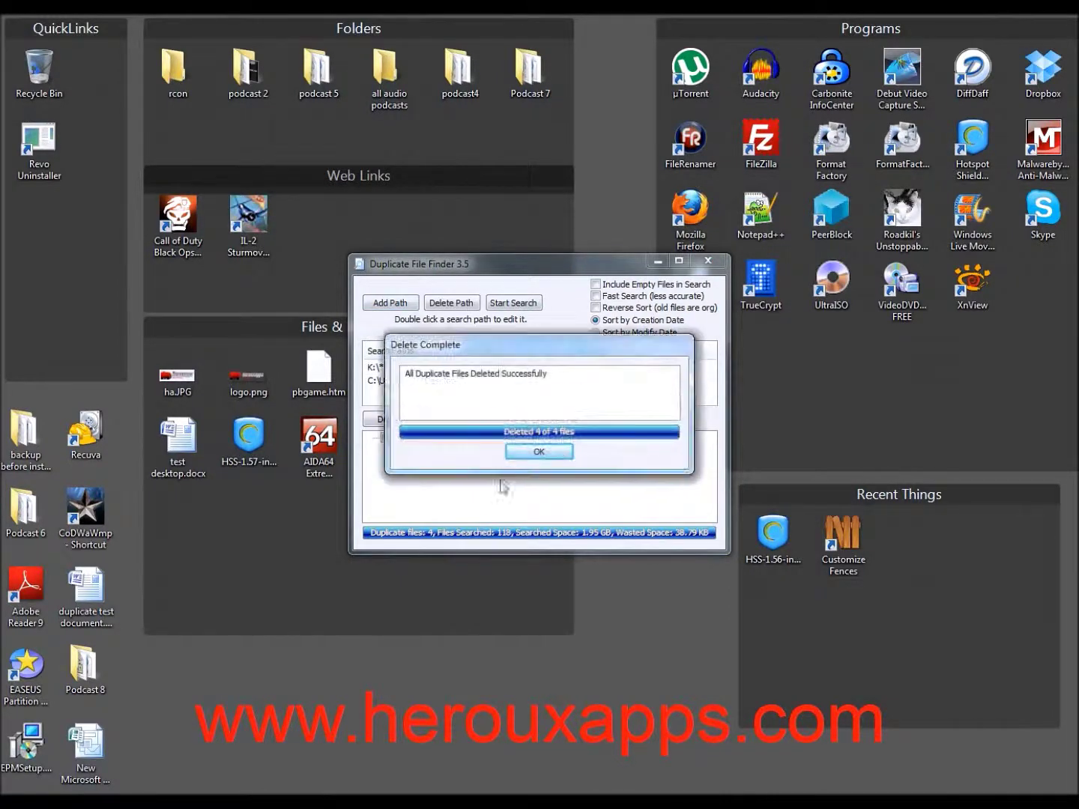
click(539, 454)
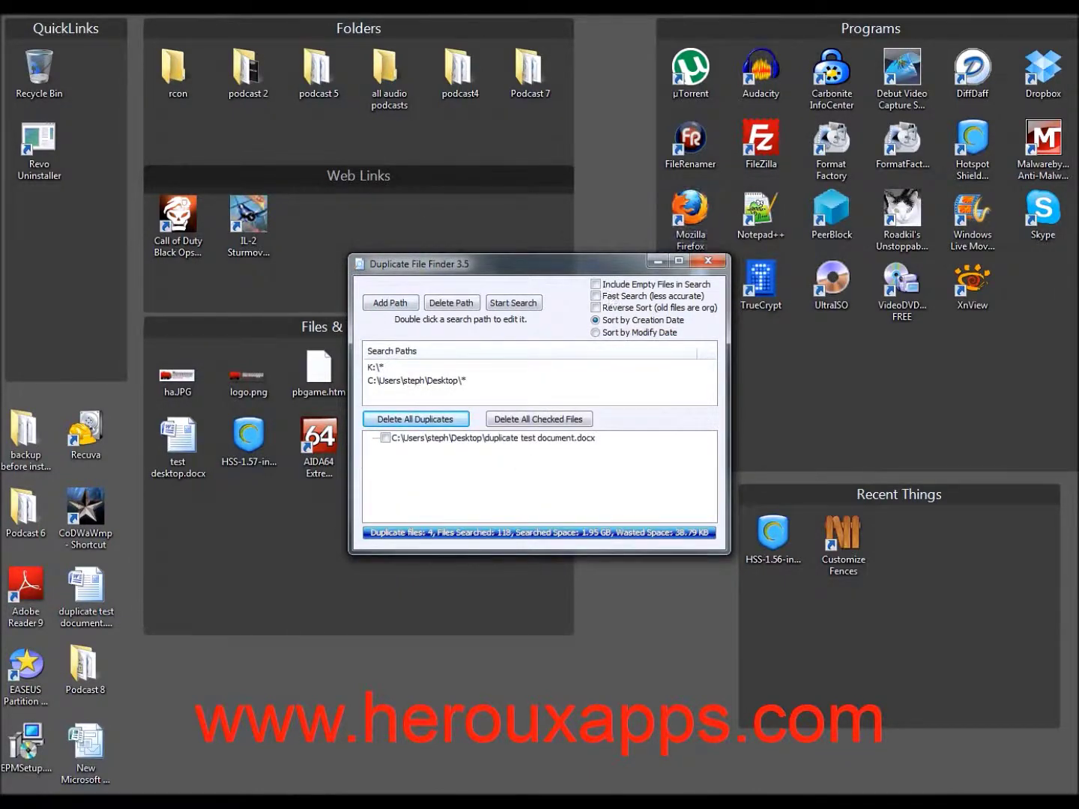
key(super)
click(272, 557)
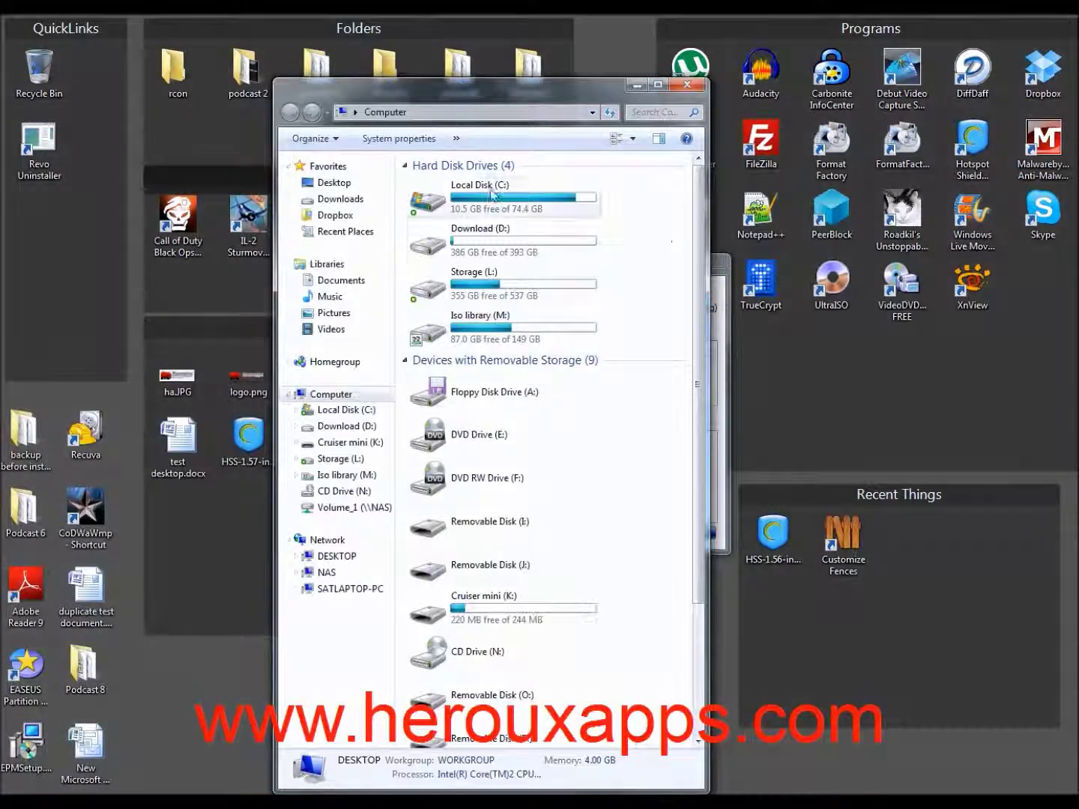
double_click(450, 615)
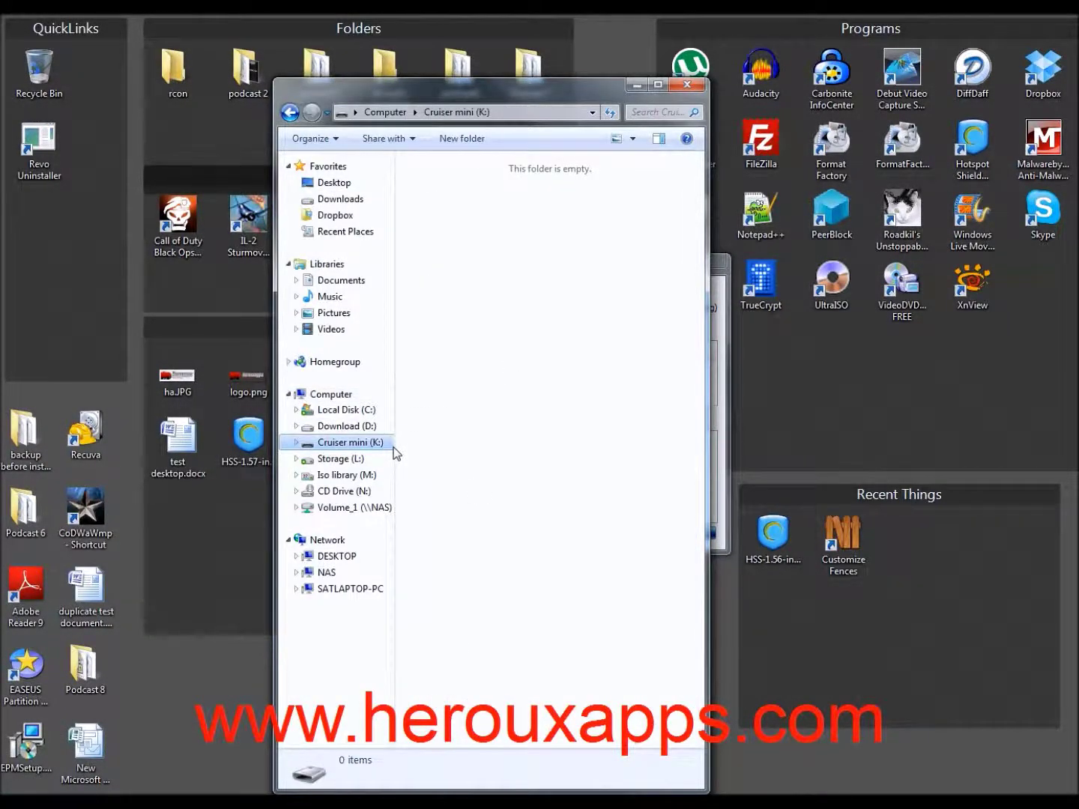
click(687, 85)
drag(548, 269, 472, 381)
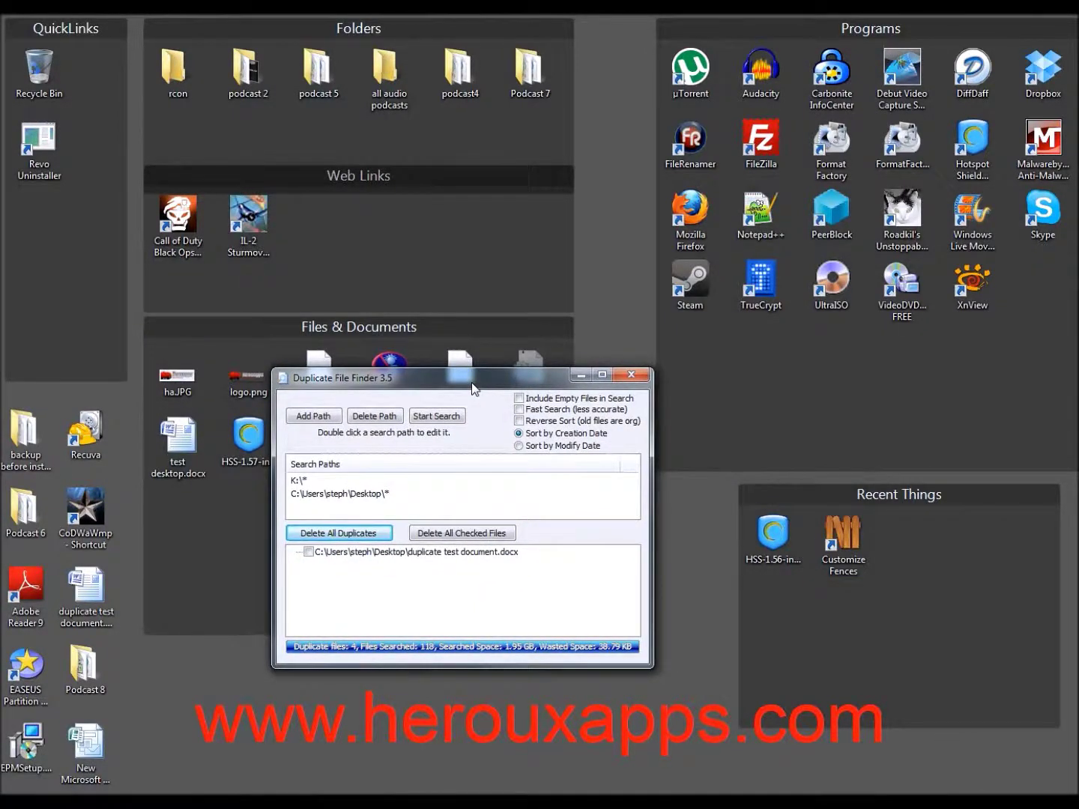
Hide all desktop icons and move the Duplicate File Finder window up toward the centre
double_click(603, 310)
drag(462, 380, 451, 206)
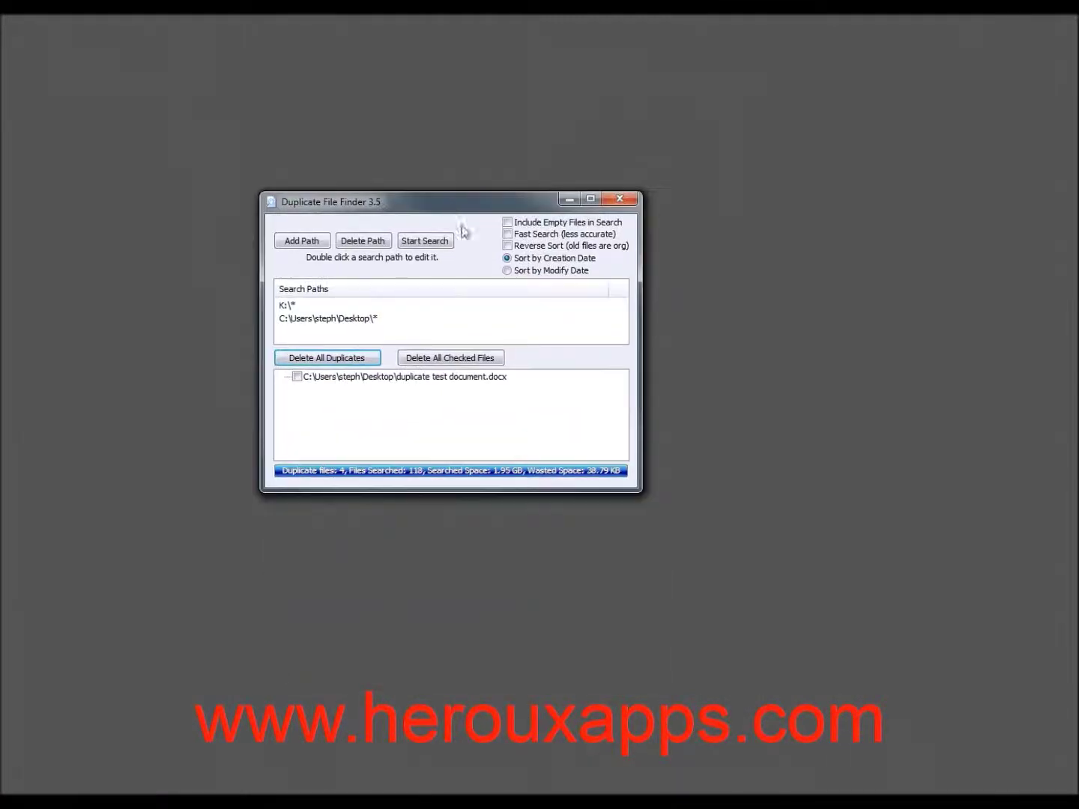